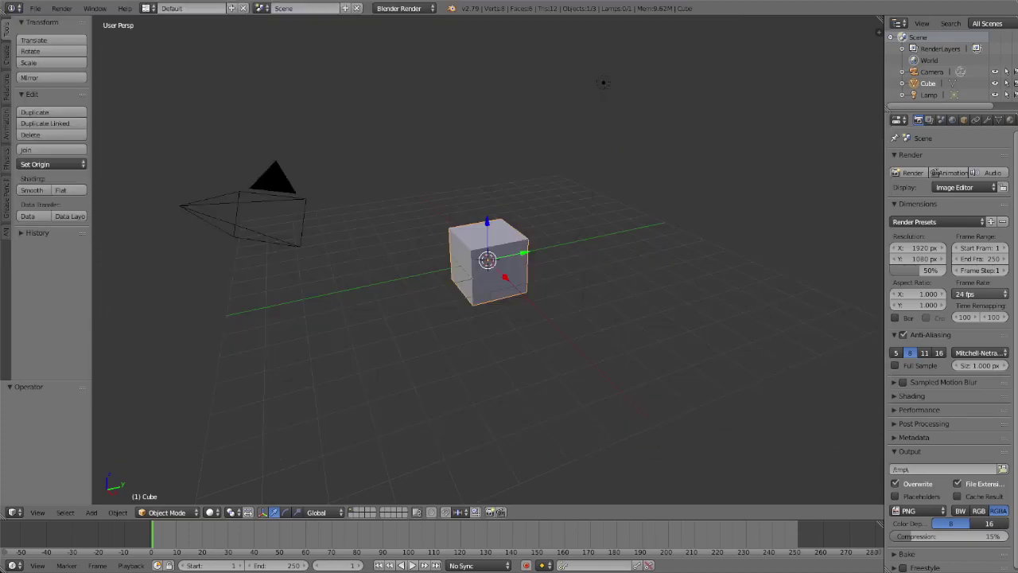
Switch to the top view and delete the default cube.
{"action": "key", "text": "KP_7"}
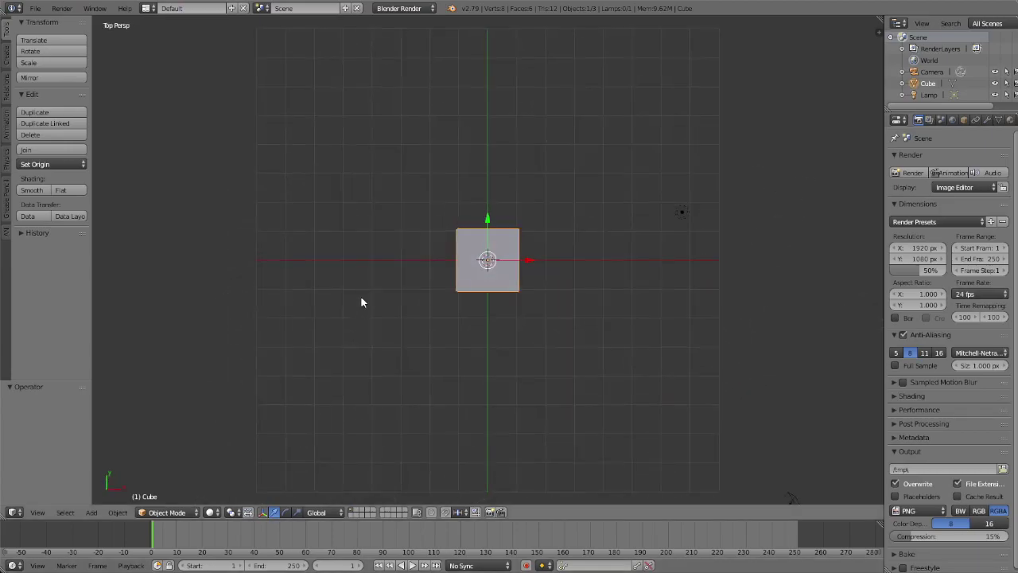
{"action": "key", "text": "KP_Decimal"}
{"action": "key", "text": "x"}
{"action": "left_click", "coordinate": [360, 299]}
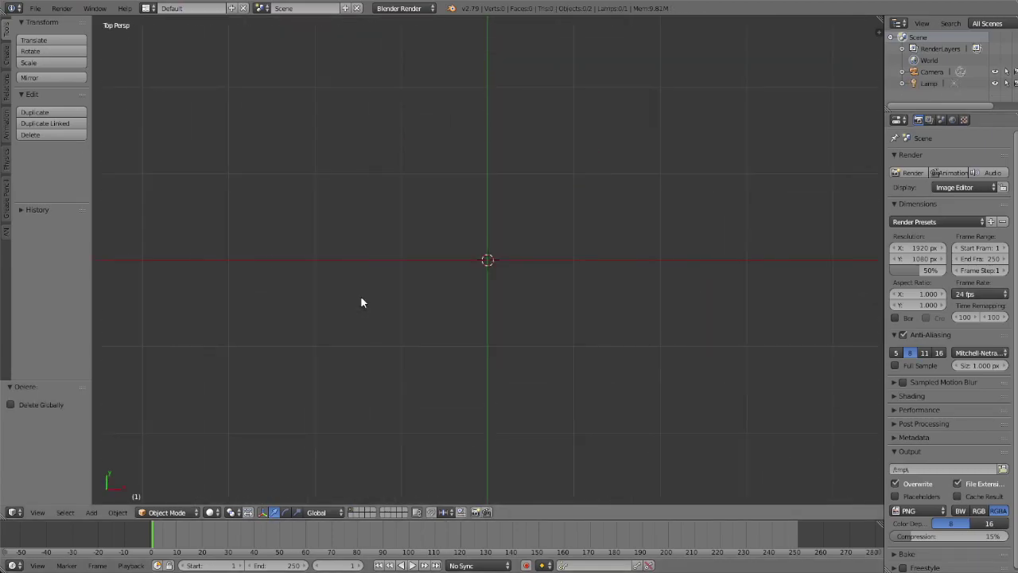
Add a text object at the scene origin.
{"action": "left_click", "coordinate": [12, 53]}
{"action": "scroll", "coordinate": [78, 257], "scroll_direction": "down", "scroll_amount": 2}
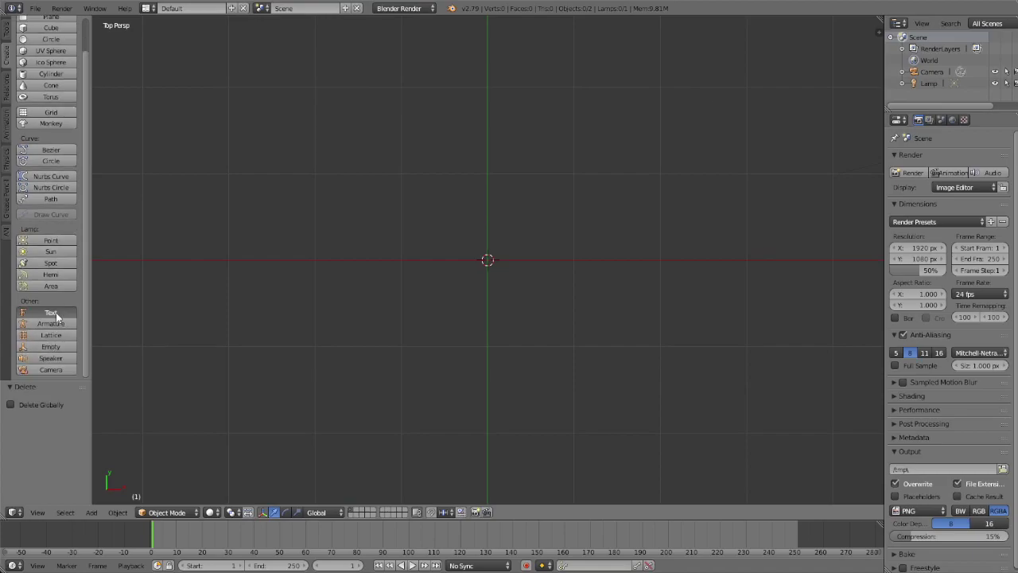
{"action": "left_click", "coordinate": [50, 313]}
Load the Integral CF font file from the Downloads folder as the text object's regular font.
{"action": "left_click", "coordinate": [1000, 119]}
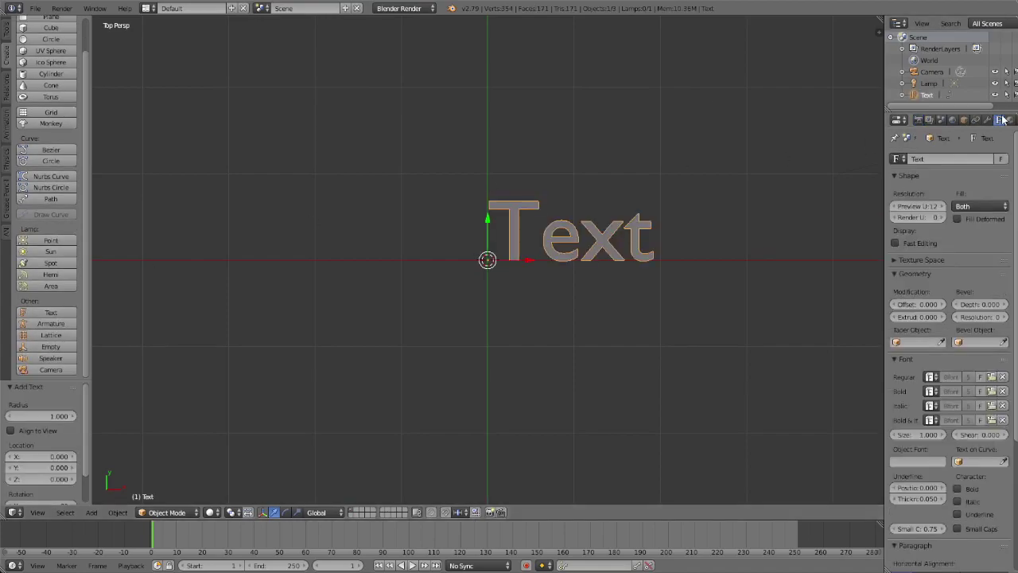
{"action": "left_click", "coordinate": [990, 377]}
{"action": "left_click", "coordinate": [37, 162]}
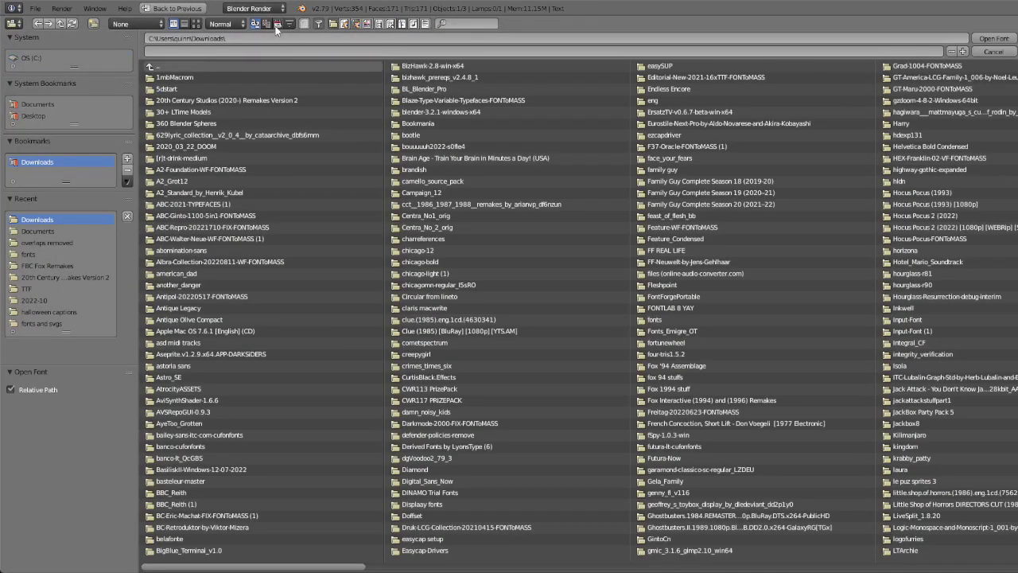
{"action": "scroll", "coordinate": [222, 78], "scroll_direction": "down", "scroll_amount": 3}
{"action": "left_click", "coordinate": [222, 78]}
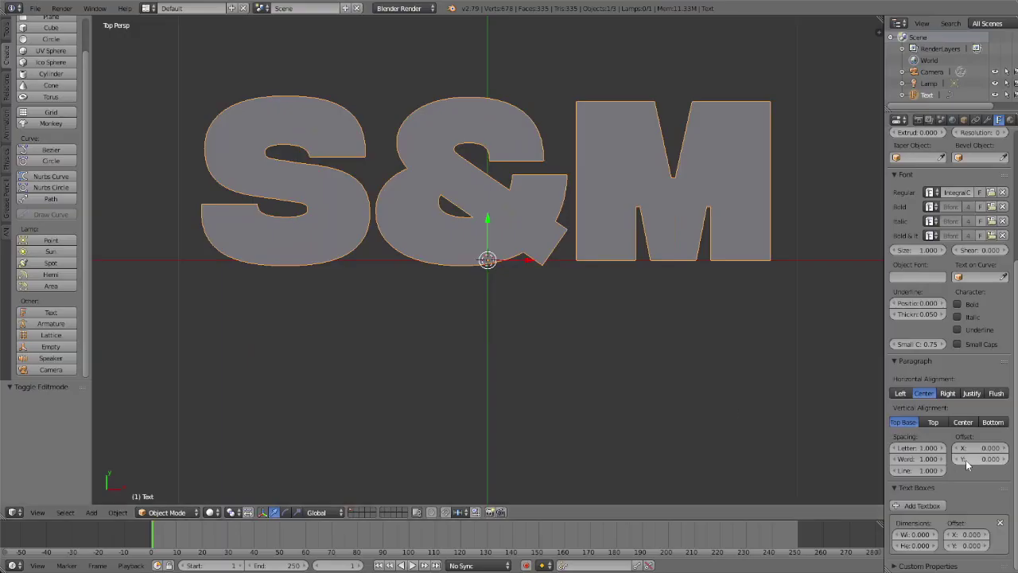
Center the S&M text vertically and set its line spacing to 0.500.
{"action": "left_click", "coordinate": [962, 422]}
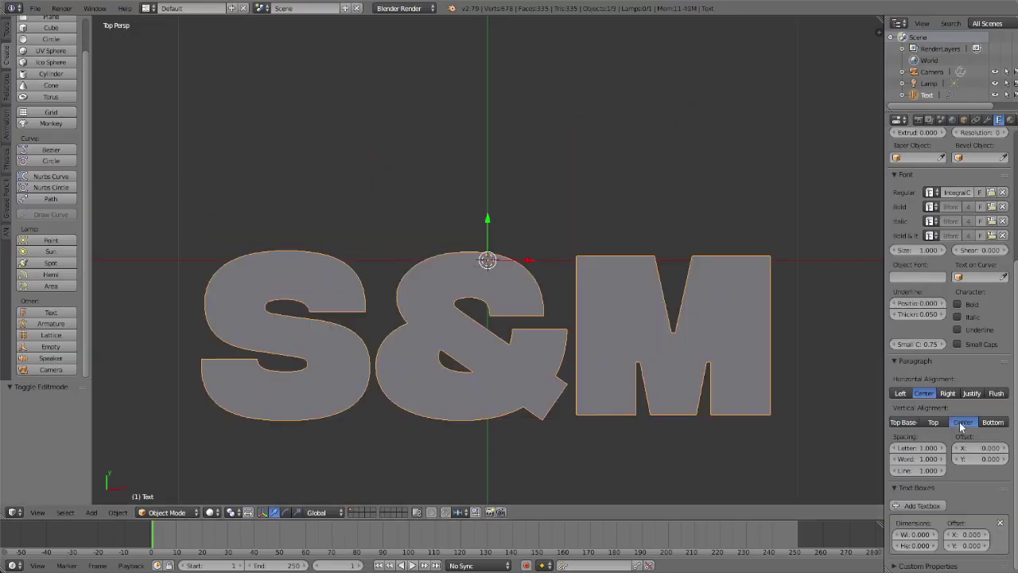
{"action": "left_click", "coordinate": [894, 471]}
{"action": "left_click", "coordinate": [894, 471]}
{"action": "left_click", "coordinate": [894, 471]}
{"action": "left_click", "coordinate": [894, 471]}
{"action": "left_click", "coordinate": [894, 471]}
{"action": "scroll", "coordinate": [650, 363], "scroll_direction": "up", "scroll_amount": 1}
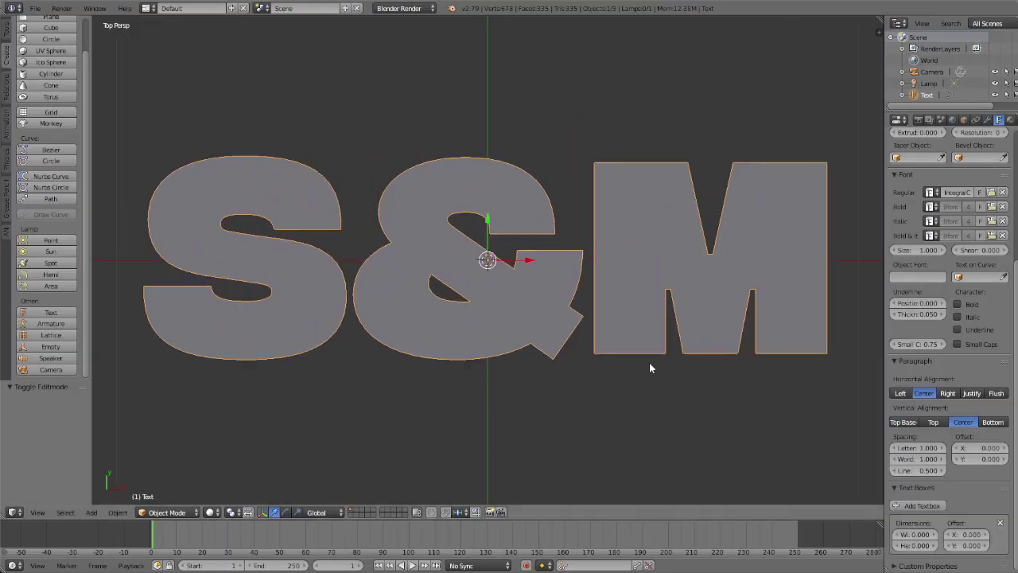
Duplicate the S&M text in place and set the copy's geometry offset to -0.020.
{"action": "key", "text": "shift+d"}
{"action": "key", "text": "Escape"}
{"action": "scroll", "coordinate": [981, 151], "scroll_direction": "up", "scroll_amount": 6}
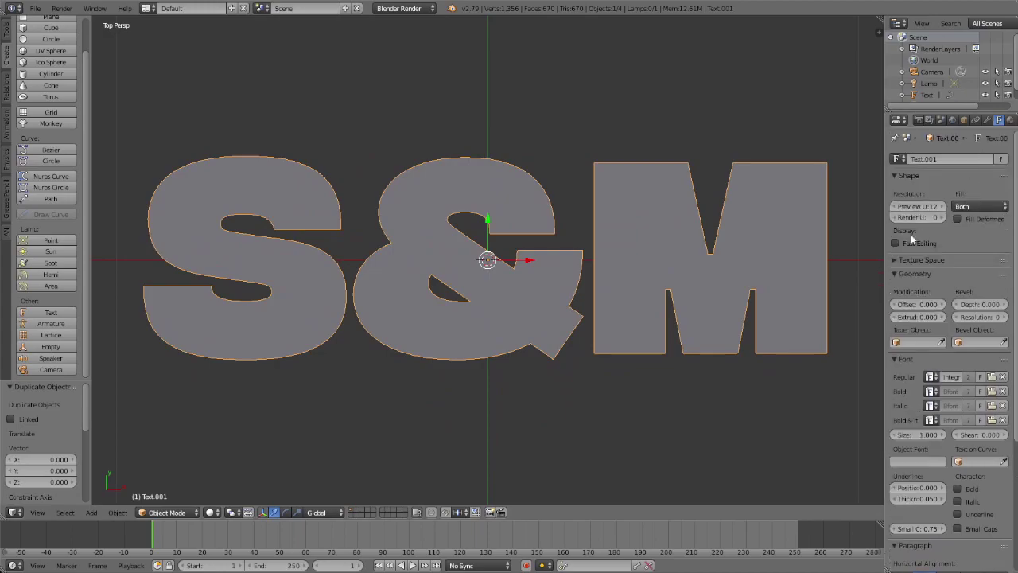
{"action": "mouse_move", "coordinate": [895, 308]}
{"action": "left_mouse_down"}
{"action": "mouse_move", "coordinate": [871, 310]}
{"action": "mouse_move", "coordinate": [886, 310]}
{"action": "left_mouse_up"}
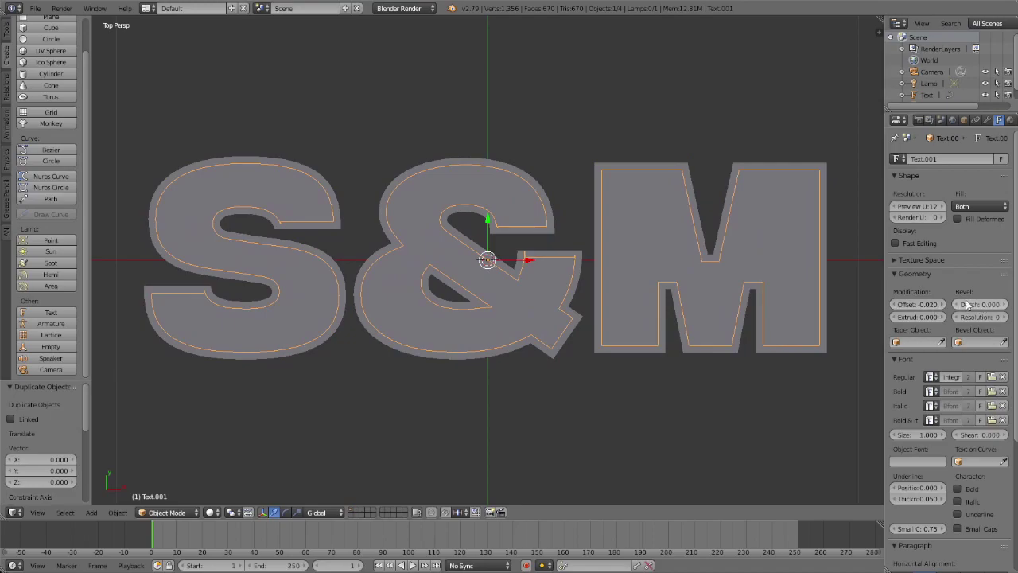
Bevel the duplicated text with a depth of 0.011, checking the edges in perspective and from the top.
{"action": "left_click_drag", "start_coordinate": [978, 304], "coordinate": [988, 304]}
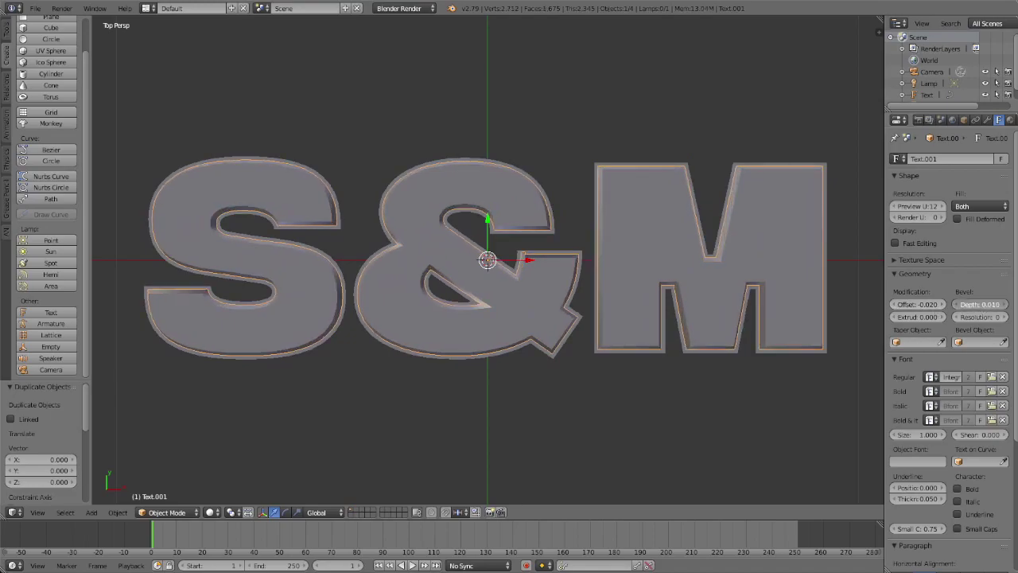
{"action": "middle_click_drag", "start_coordinate": [749, 338], "coordinate": [767, 306]}
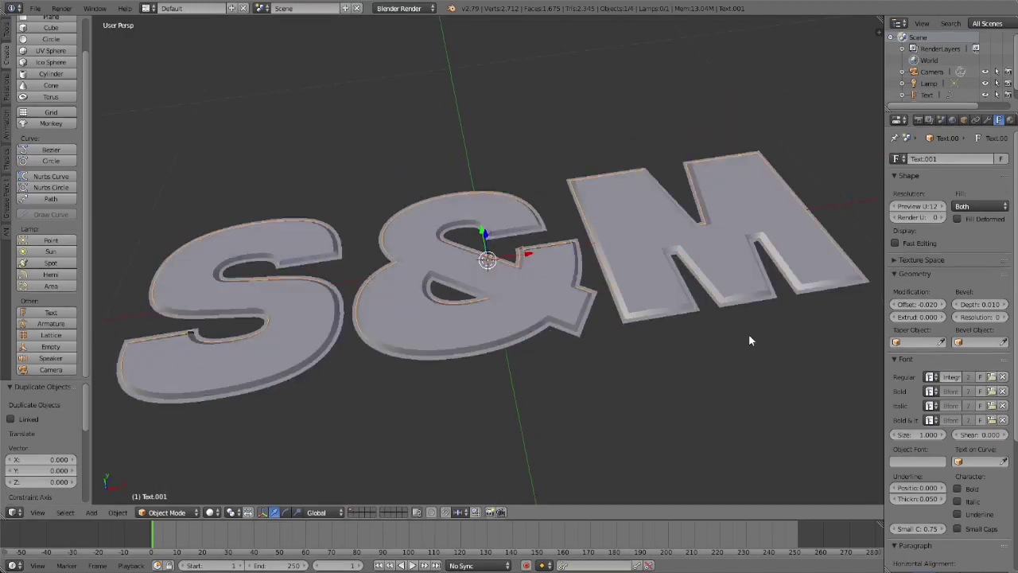
{"action": "key", "text": "KP_7"}
{"action": "key", "text": "KP_5"}
{"action": "scroll", "coordinate": [749, 337], "scroll_direction": "up", "scroll_amount": 2}
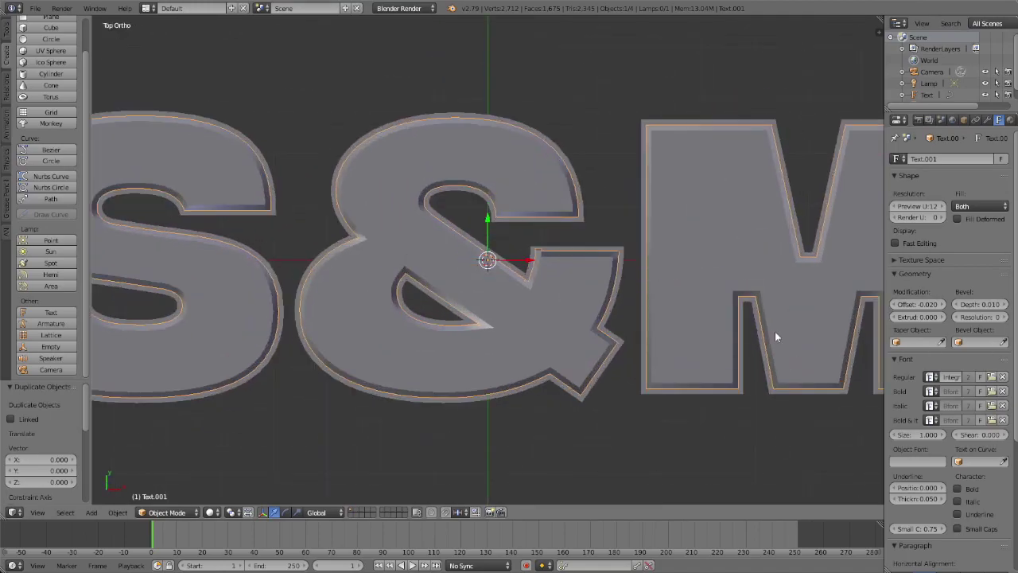
{"action": "left_click_drag", "start_coordinate": [980, 304], "coordinate": [980, 304]}
{"action": "scroll", "coordinate": [643, 272], "scroll_direction": "down", "scroll_amount": 2}
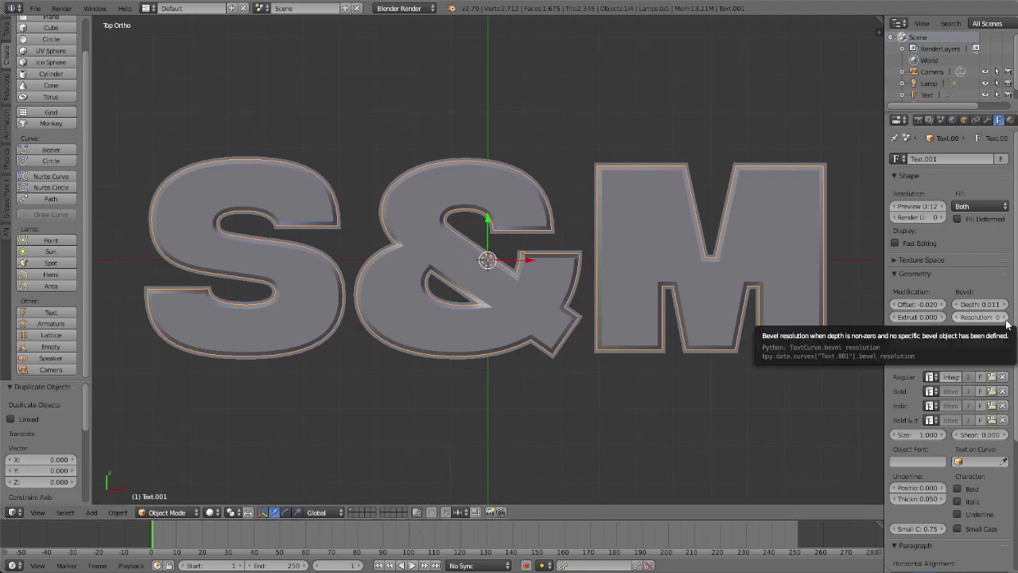
Raise the duplicated text's bevel resolution to 9.
{"action": "scroll", "coordinate": [783, 340], "scroll_direction": "up", "scroll_amount": 2}
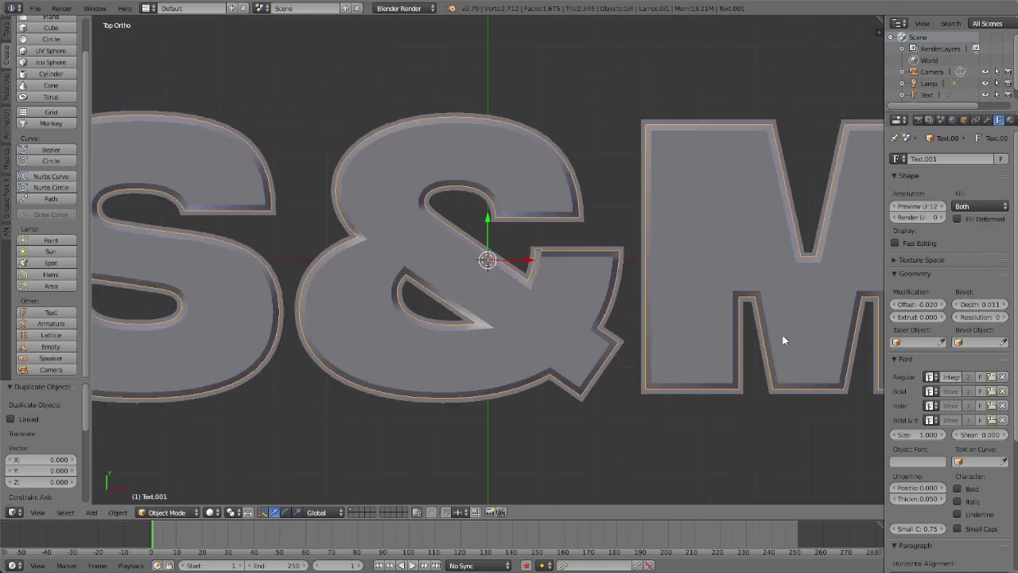
{"action": "left_click", "coordinate": [1007, 319]}
{"action": "left_click", "coordinate": [1007, 319]}
{"action": "left_click", "coordinate": [1007, 319]}
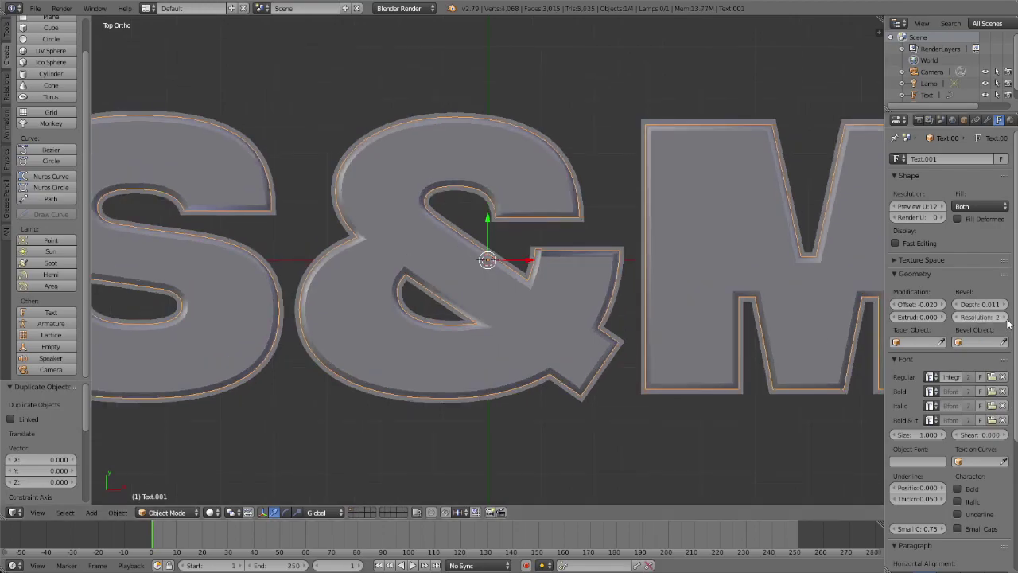
{"action": "left_click", "coordinate": [1007, 319]}
{"action": "left_click", "coordinate": [1007, 319]}
{"action": "left_click", "coordinate": [1007, 319]}
{"action": "scroll", "coordinate": [587, 209], "scroll_direction": "down", "scroll_amount": 3}
Select the original text behind the bevelled copy and give it a new shadeless material.
{"action": "key", "text": "a"}
{"action": "key", "text": "a"}
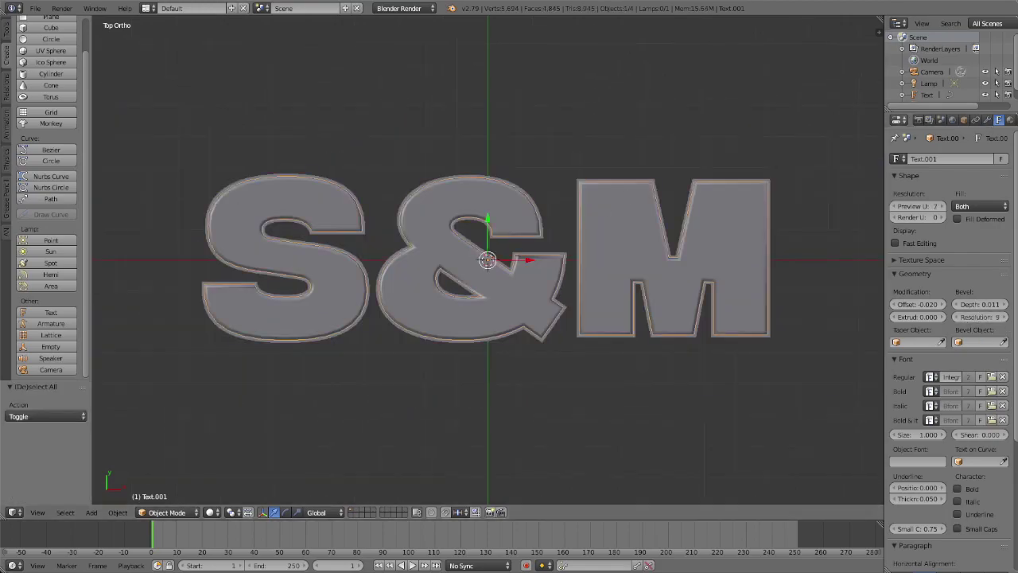
{"action": "left_click", "coordinate": [1010, 119]}
{"action": "right_click", "coordinate": [635, 212]}
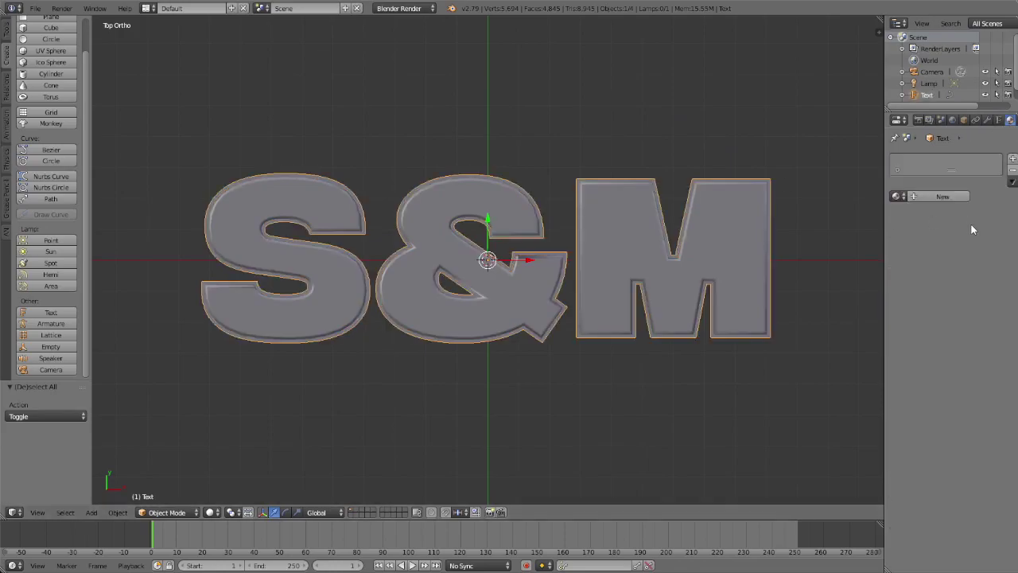
{"action": "left_click", "coordinate": [986, 449]}
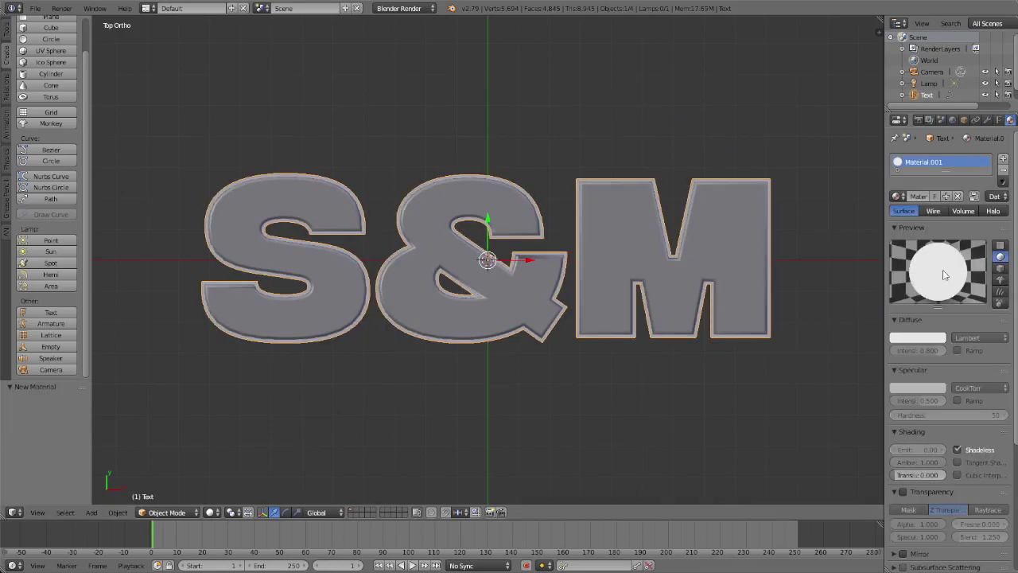
Give the bevelled front text its own shadeless material and name it front.
{"action": "right_click", "coordinate": [740, 239]}
{"action": "left_click", "coordinate": [927, 197]}
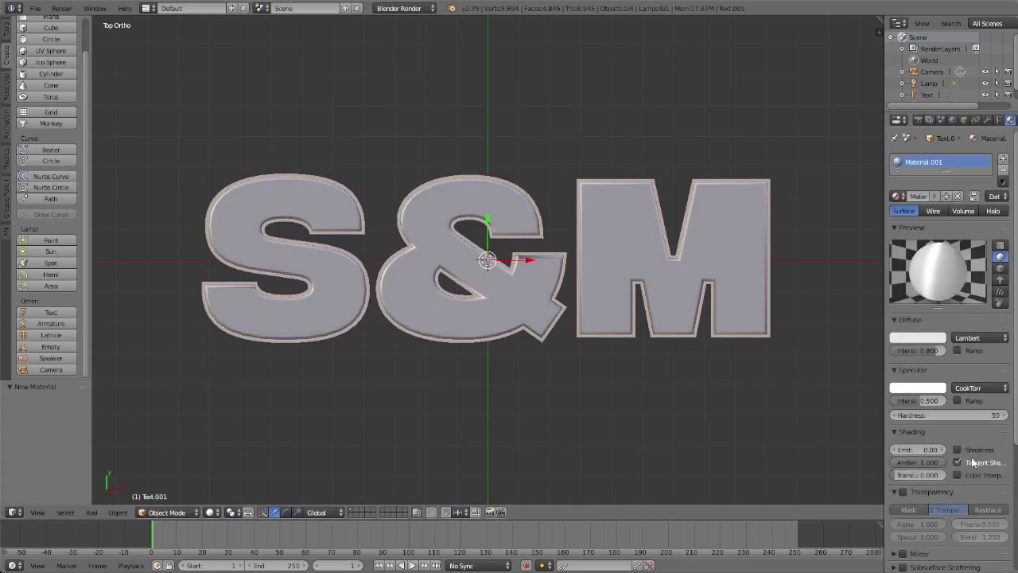
{"action": "left_click", "coordinate": [919, 196]}
{"action": "type", "text": "front"}
{"action": "key", "text": "Return"}
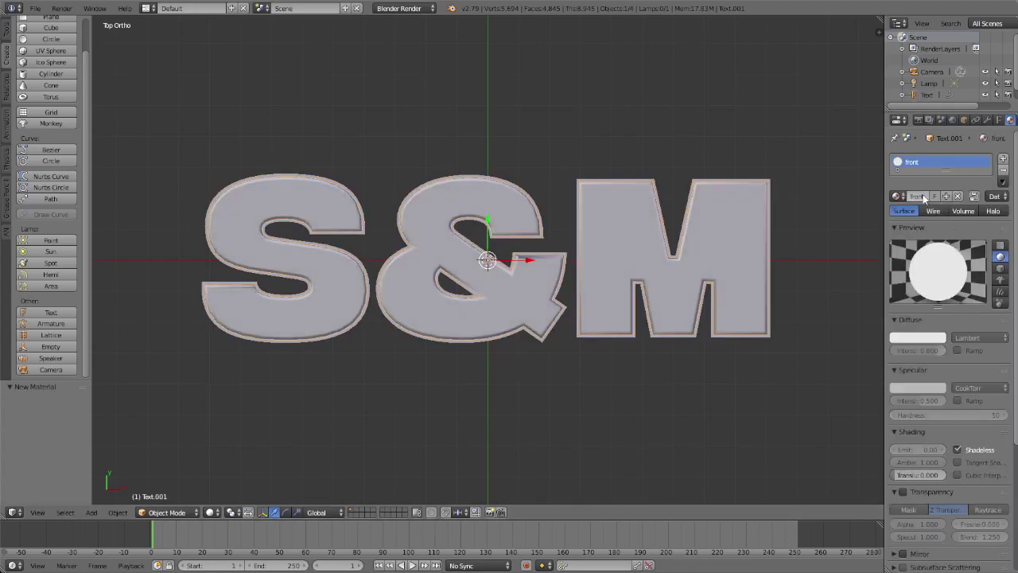
Add a plain axes empty at the origin, check it in the camera view and return to the top view.
{"action": "left_click", "coordinate": [46, 345]}
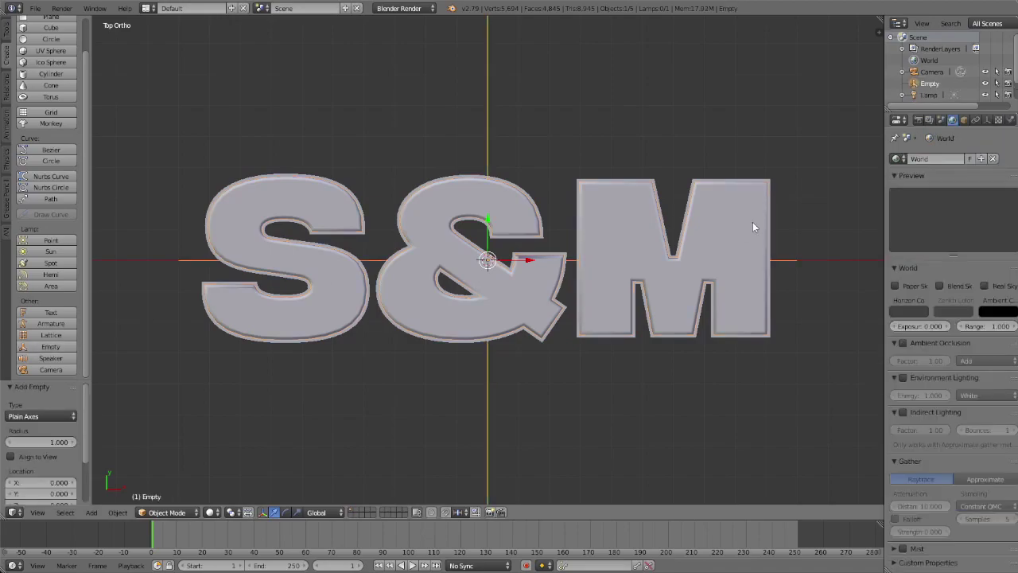
{"action": "key", "text": "KP_3"}
{"action": "key", "text": "KP_0"}
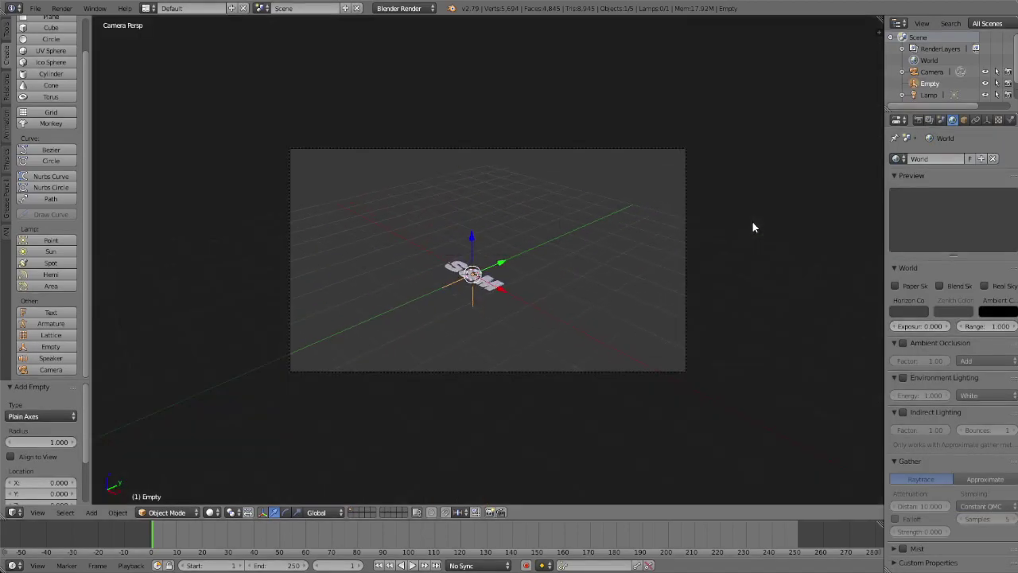
{"action": "key", "text": "KP_0"}
{"action": "key", "text": "KP_7"}
{"action": "scroll", "coordinate": [753, 221], "scroll_direction": "up", "scroll_amount": 1}
Add a new texture of type Blend to the front text's material.
{"action": "right_click", "coordinate": [753, 222]}
{"action": "left_click", "coordinate": [1013, 121]}
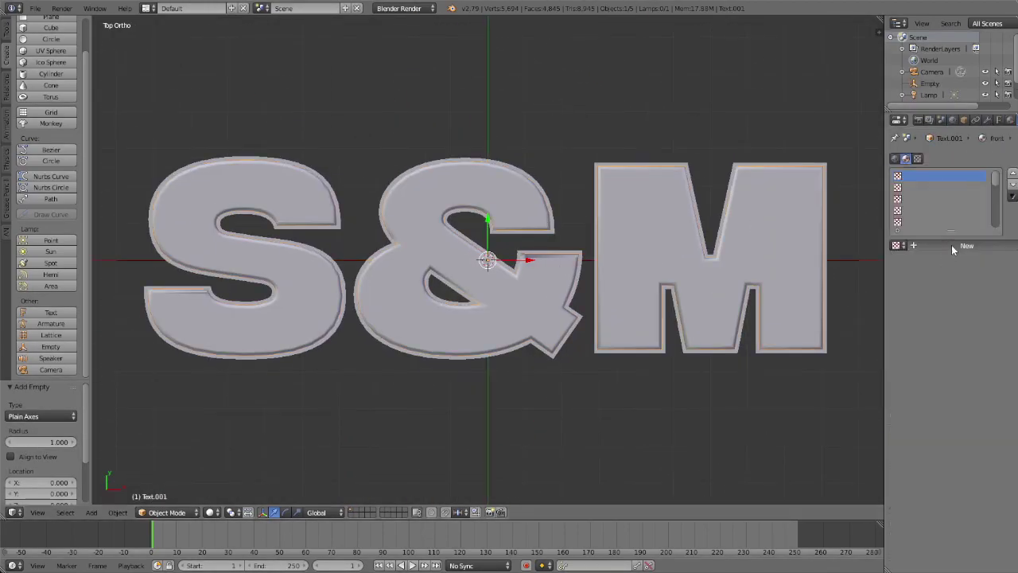
{"action": "left_click", "coordinate": [951, 245]}
{"action": "left_click", "coordinate": [954, 260]}
{"action": "left_click", "coordinate": [955, 235]}
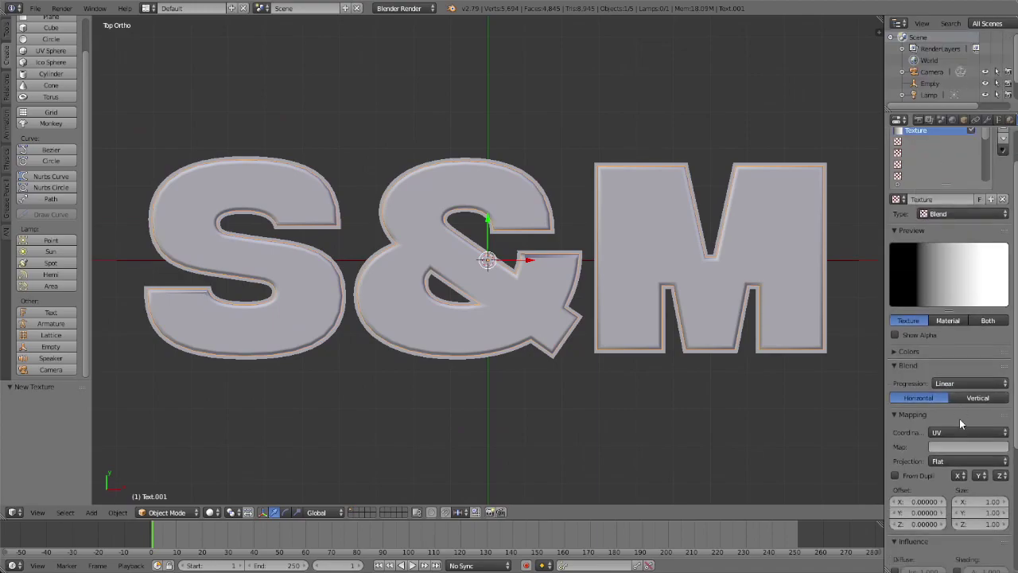
Map the blend texture with Object coordinates, using the Empty as the reference object.
{"action": "left_click", "coordinate": [959, 432]}
{"action": "left_click", "coordinate": [953, 409]}
{"action": "left_click", "coordinate": [955, 447]}
{"action": "type", "text": "em"}
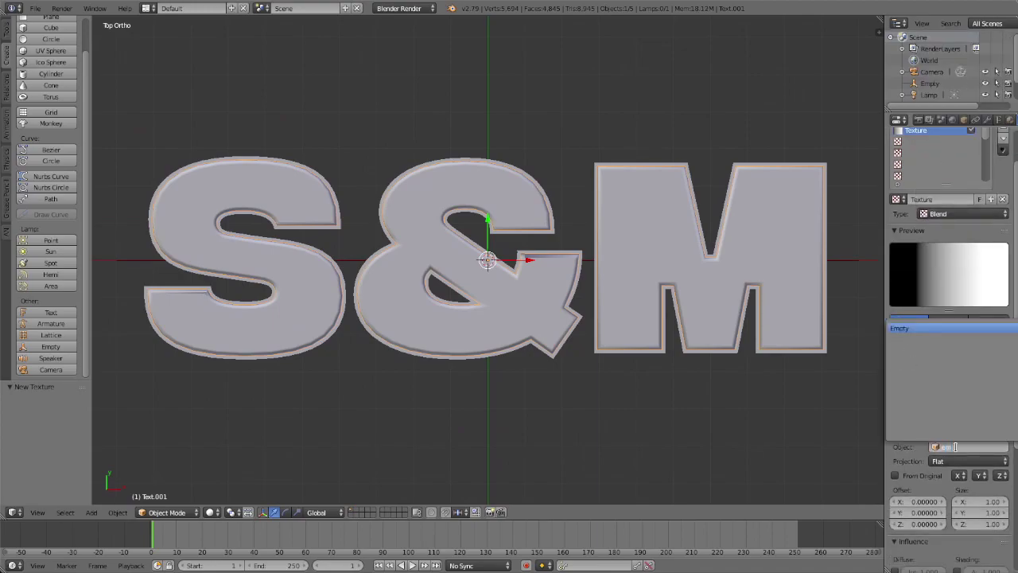
{"action": "key", "text": "Return"}
Display the viewport with rendered shading and make the blend gradient vertical.
{"action": "left_click", "coordinate": [209, 513]}
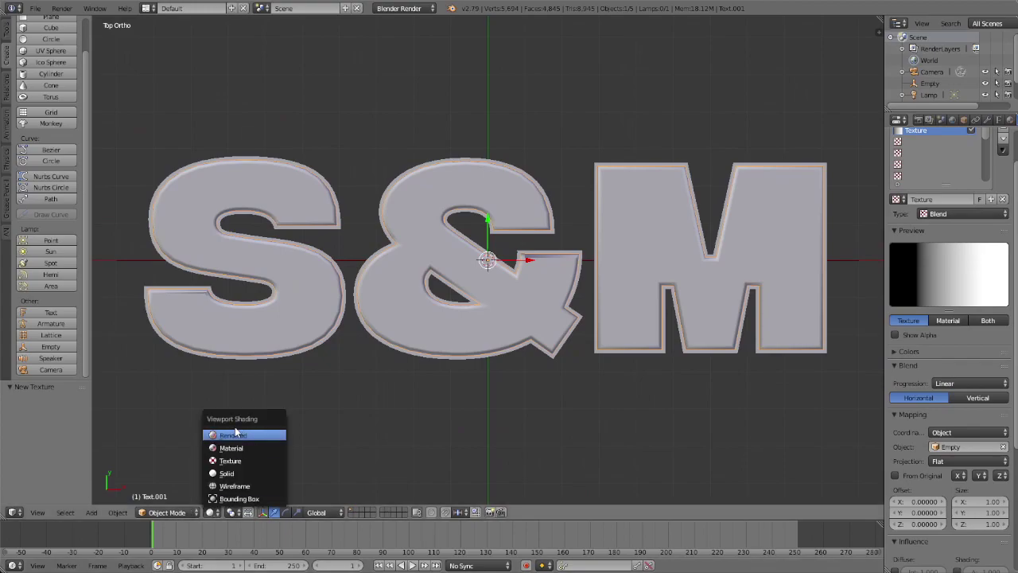
{"action": "left_click", "coordinate": [227, 494]}
{"action": "left_click", "coordinate": [977, 398]}
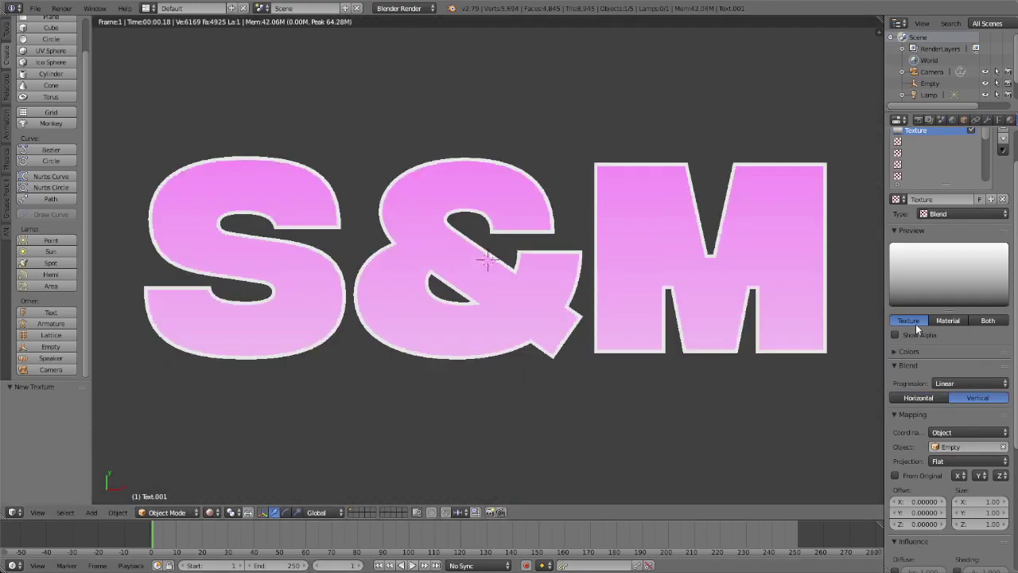
Enable the blend texture's color ramp and move its first stop to about 0.514.
{"action": "left_click", "coordinate": [918, 352]}
{"action": "left_click", "coordinate": [911, 369]}
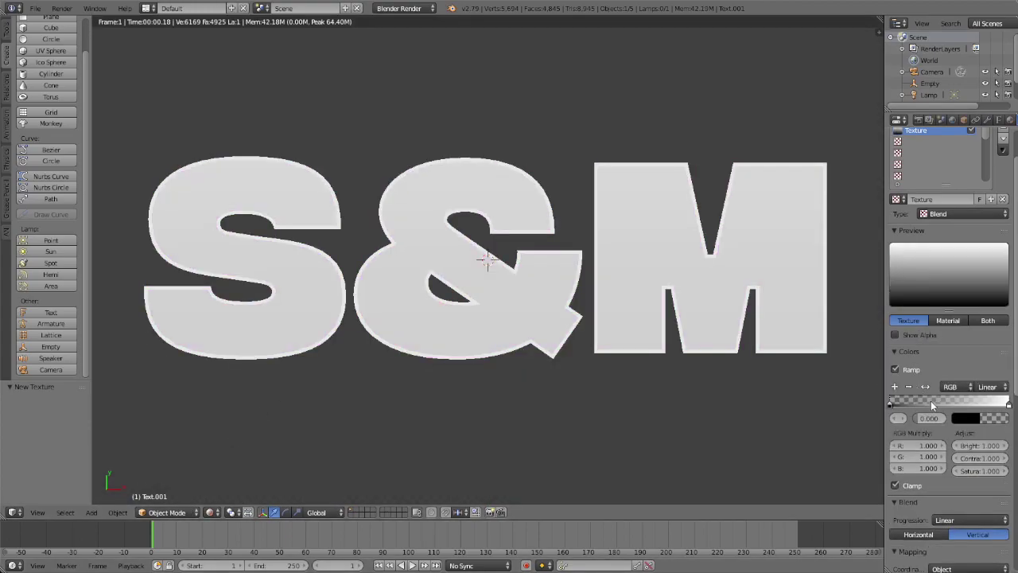
{"action": "left_click_drag", "start_coordinate": [891, 405], "coordinate": [952, 400]}
Make the ramp's first stop white with an alpha of 1.000.
{"action": "left_click", "coordinate": [981, 417]}
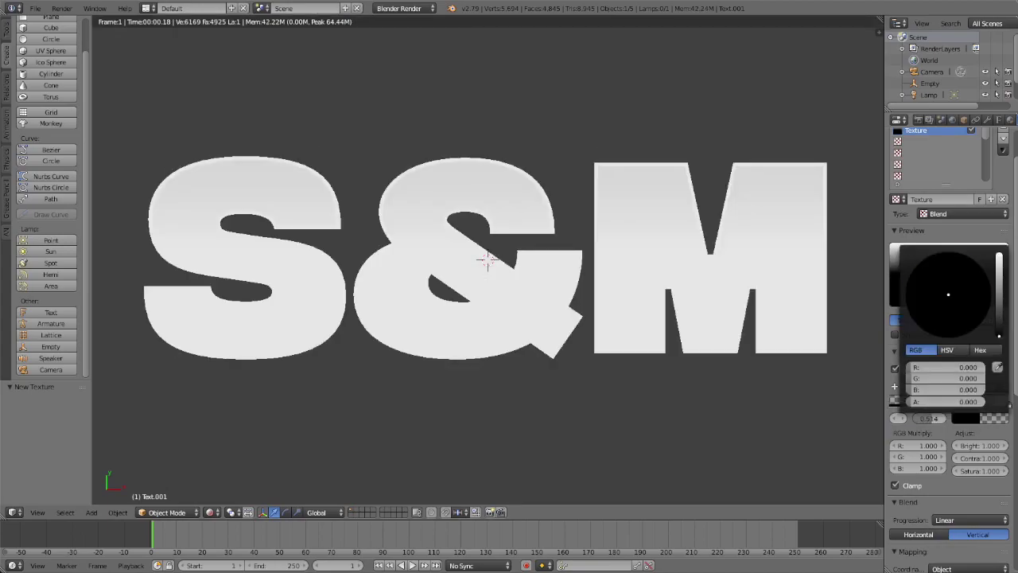
{"action": "left_click_drag", "start_coordinate": [999, 326], "coordinate": [1000, 254]}
{"action": "left_click", "coordinate": [951, 418]}
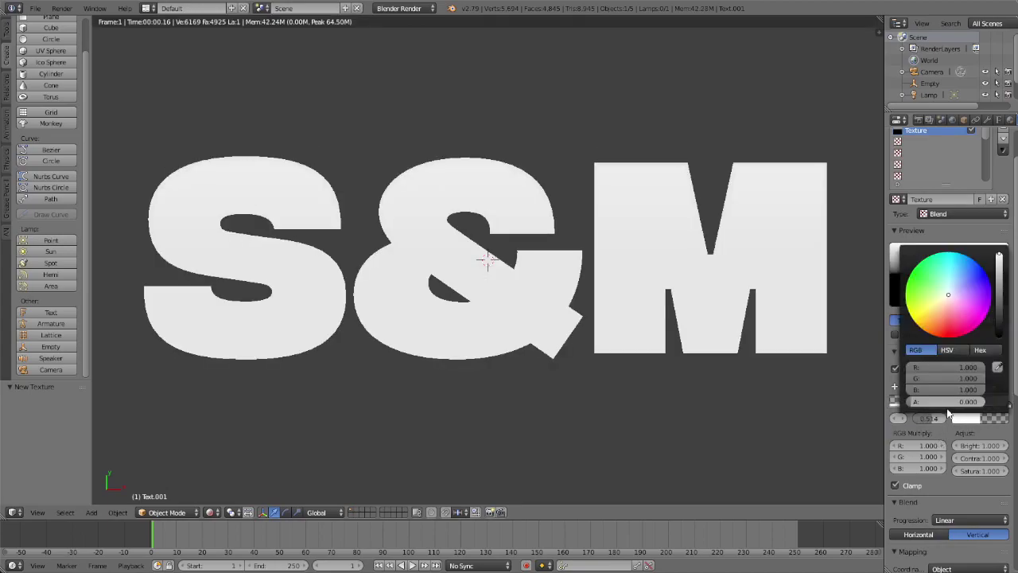
{"action": "left_click_drag", "start_coordinate": [975, 404], "coordinate": [986, 405]}
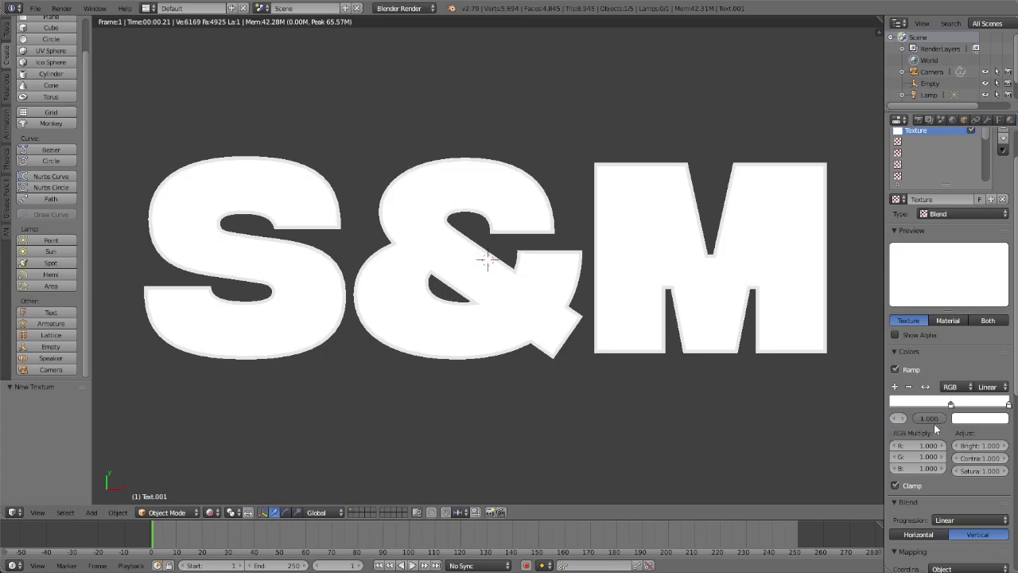
Change the ramp's end stop at position 1.000 to black.
{"action": "left_click", "coordinate": [957, 422]}
{"action": "left_click_drag", "start_coordinate": [1003, 321], "coordinate": [1002, 344]}
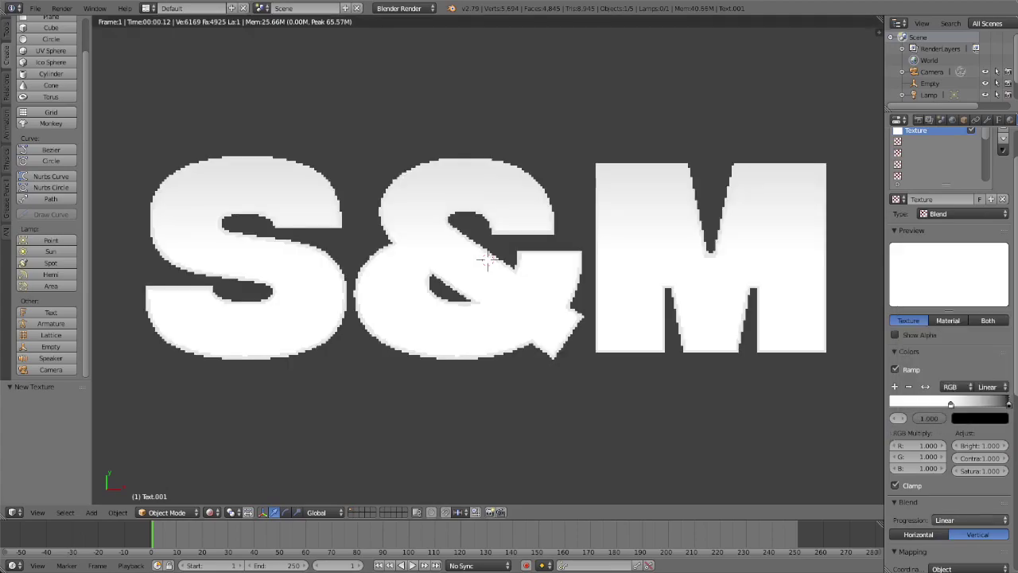
{"action": "mouse_move", "coordinate": [1007, 404]}
{"action": "left_mouse_down"}
{"action": "mouse_move", "coordinate": [974, 405]}
{"action": "mouse_move", "coordinate": [1010, 405]}
{"action": "left_mouse_up"}
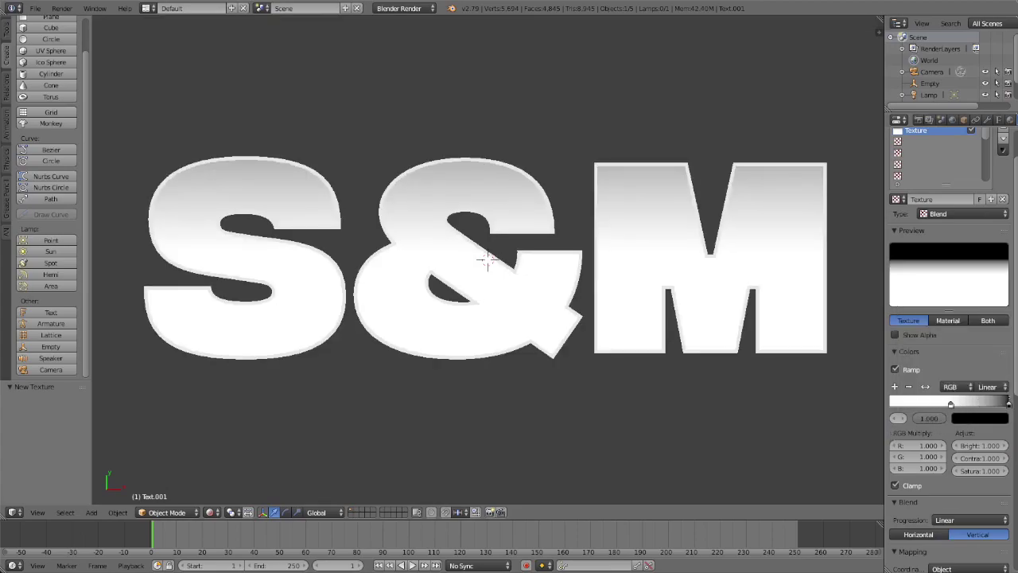
Scale the empty down uniformly to about 0.279 to tighten the gradient on the front letters.
{"action": "left_click", "coordinate": [927, 83]}
{"action": "key", "text": "s"}
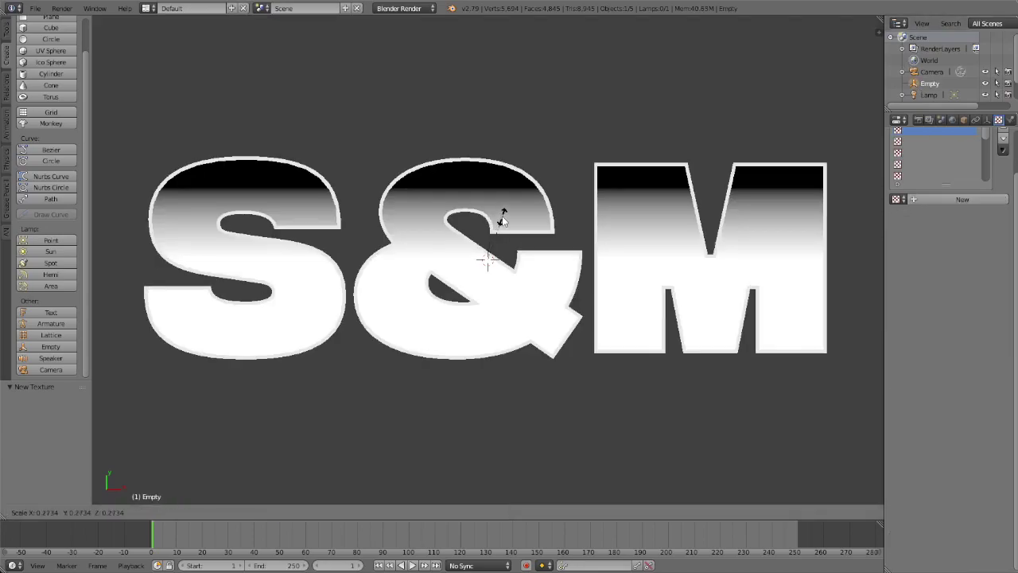
{"action": "left_click", "coordinate": [504, 216]}
Add a black stop to the front letters' color ramp and place it directly before the white middle stop.
{"action": "right_click", "coordinate": [676, 197]}
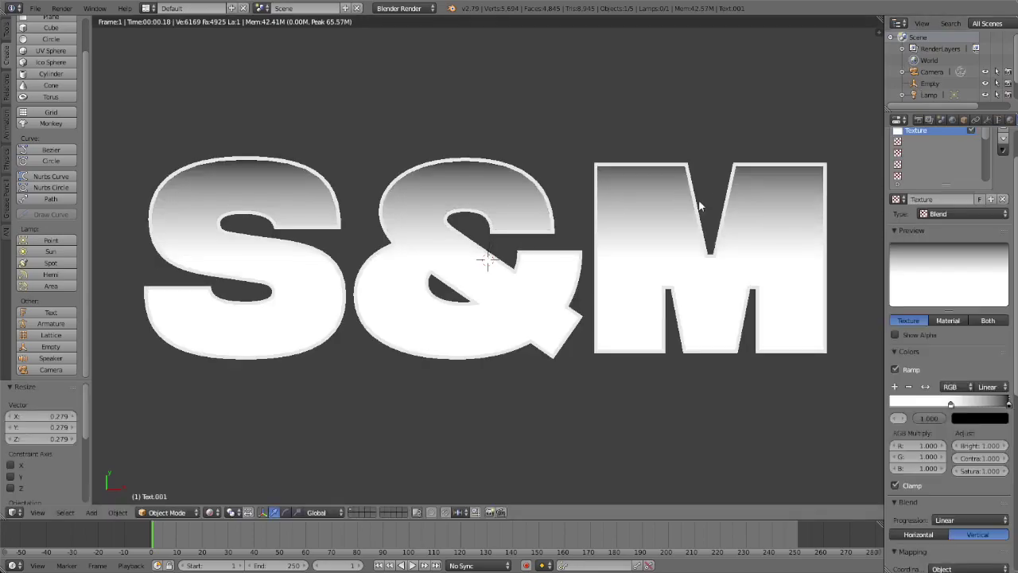
{"action": "left_click", "coordinate": [899, 389]}
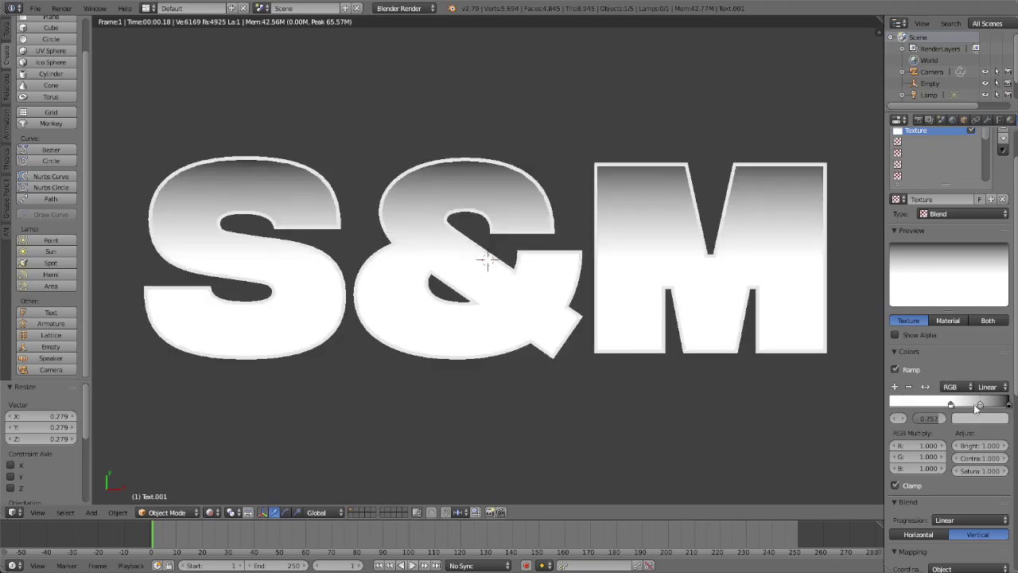
{"action": "key", "text": "ctrl+v"}
{"action": "left_click_drag", "start_coordinate": [980, 406], "coordinate": [944, 405]}
Add another ramp stop with the middle stop's white copied onto it and set its position to 0.000.
{"action": "left_click", "coordinate": [955, 405]}
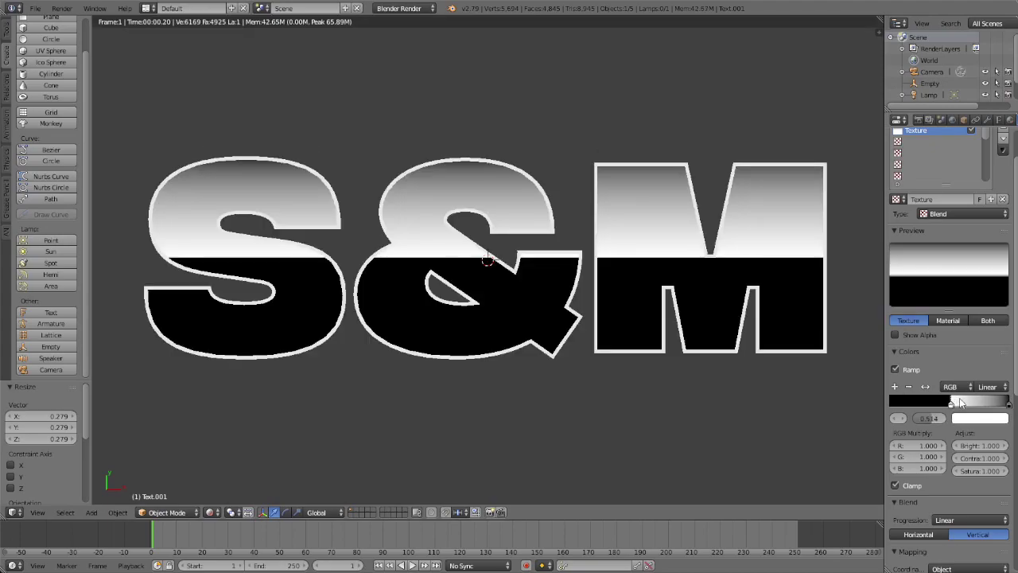
{"action": "key", "text": "ctrl+c"}
{"action": "left_click", "coordinate": [898, 389]}
{"action": "key", "text": "ctrl+v"}
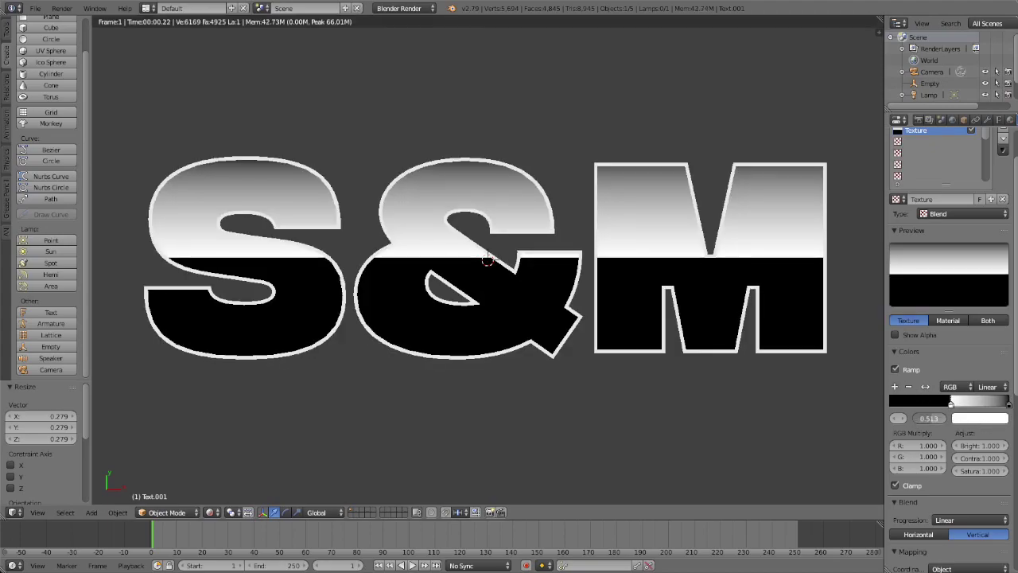
{"action": "left_click_drag", "start_coordinate": [934, 418], "coordinate": [915, 419]}
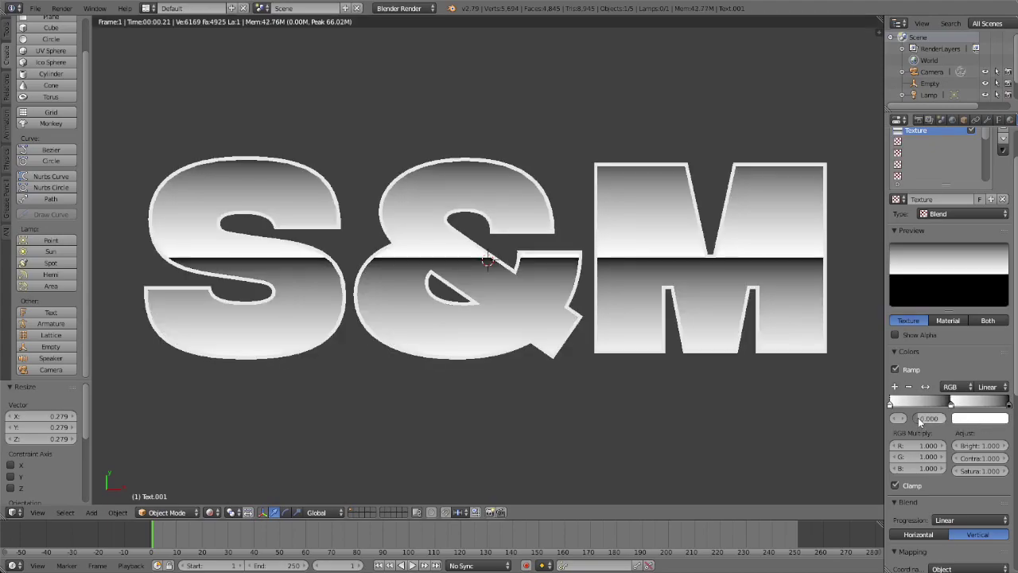
Set the empty's X rotation to 40° to tilt the gradient across the bevels.
{"action": "left_click", "coordinate": [929, 72]}
{"action": "left_click", "coordinate": [964, 120]}
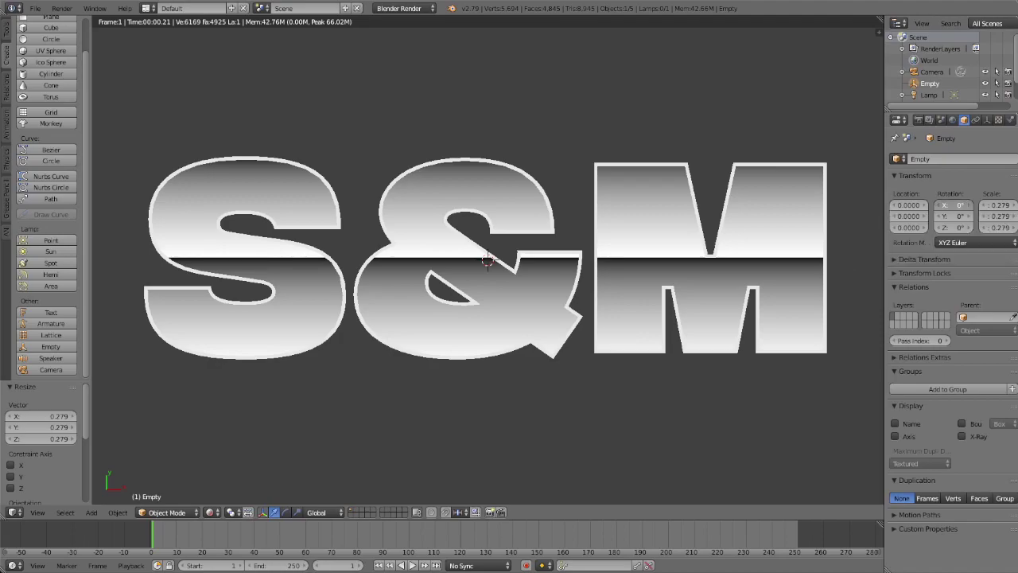
{"action": "left_click_drag", "start_coordinate": [952, 208], "coordinate": [986, 208]}
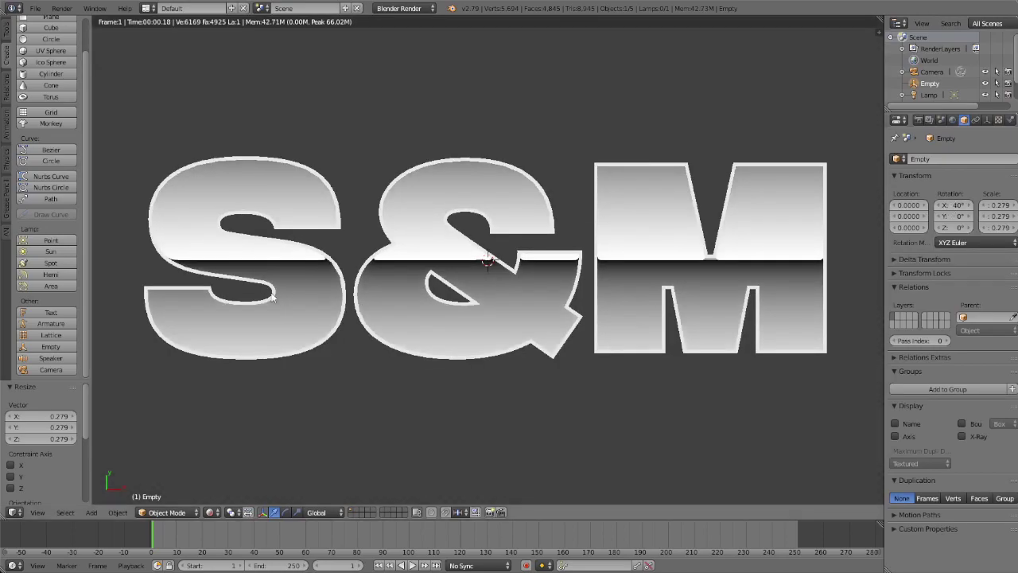
{"action": "scroll", "coordinate": [214, 274], "scroll_direction": "up", "scroll_amount": 5}
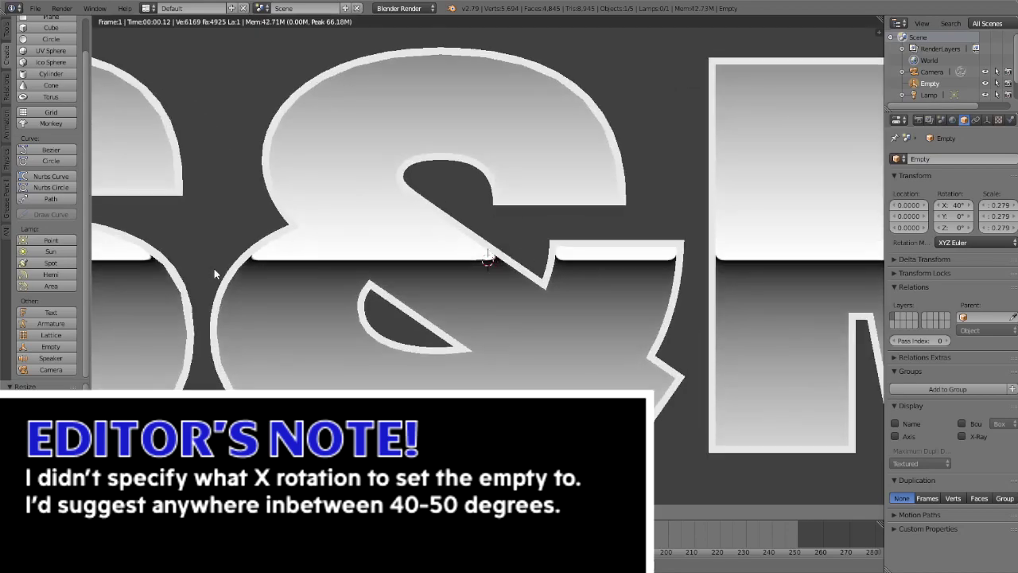
{"action": "scroll", "coordinate": [214, 274], "scroll_direction": "down", "scroll_amount": 4}
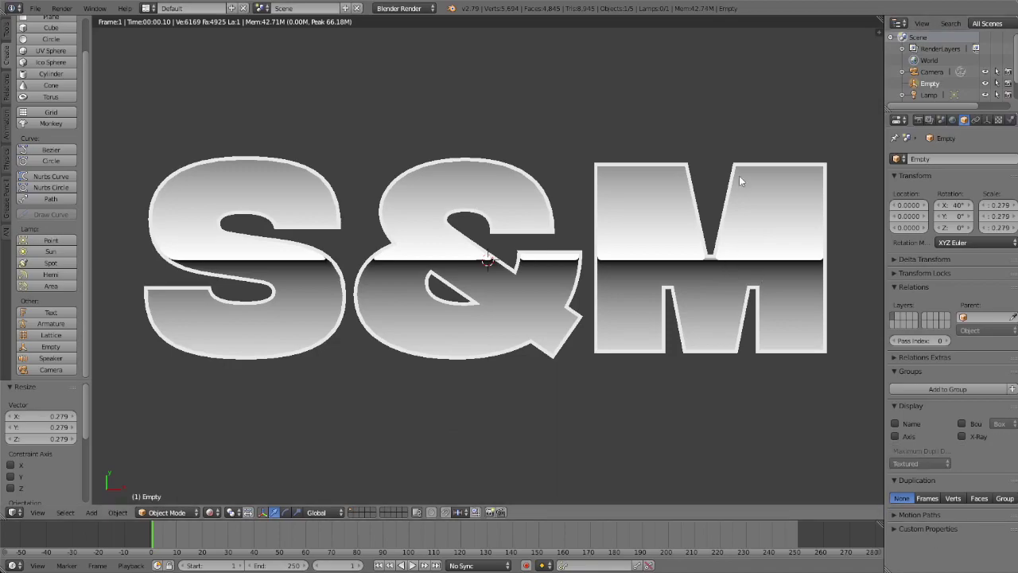
Move the empty about 0.012 downward along the Y axis to lower the gradient's dividing line.
{"action": "scroll", "coordinate": [739, 182], "scroll_direction": "up", "scroll_amount": 2}
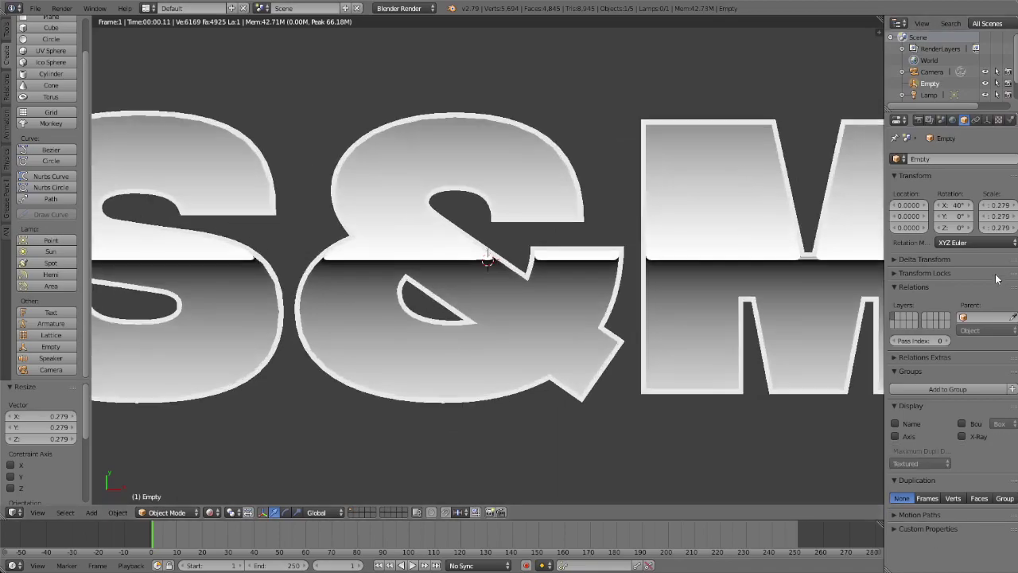
{"action": "key", "text": "g"}
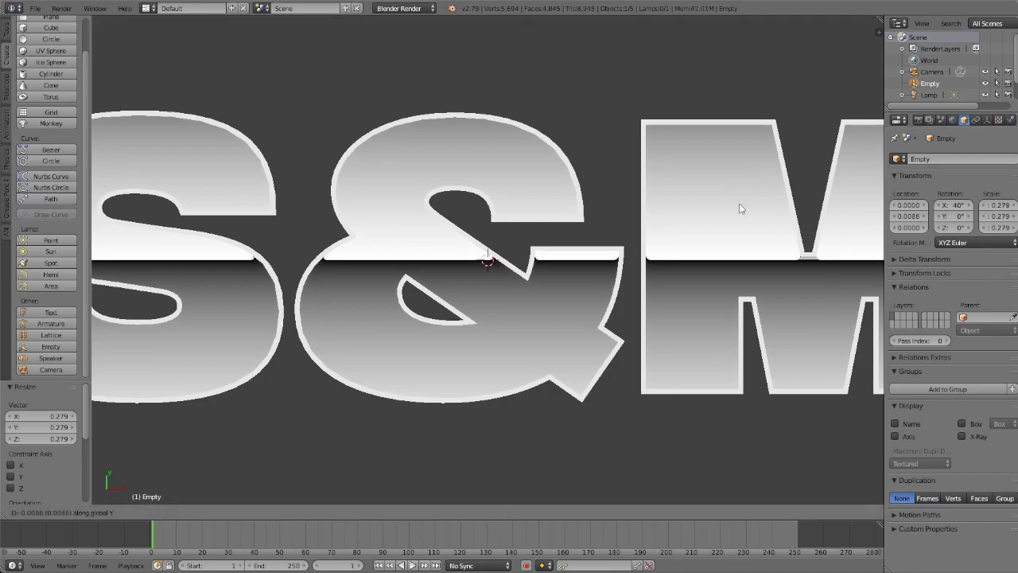
{"action": "key", "text": "y"}
{"action": "left_click", "coordinate": [740, 205]}
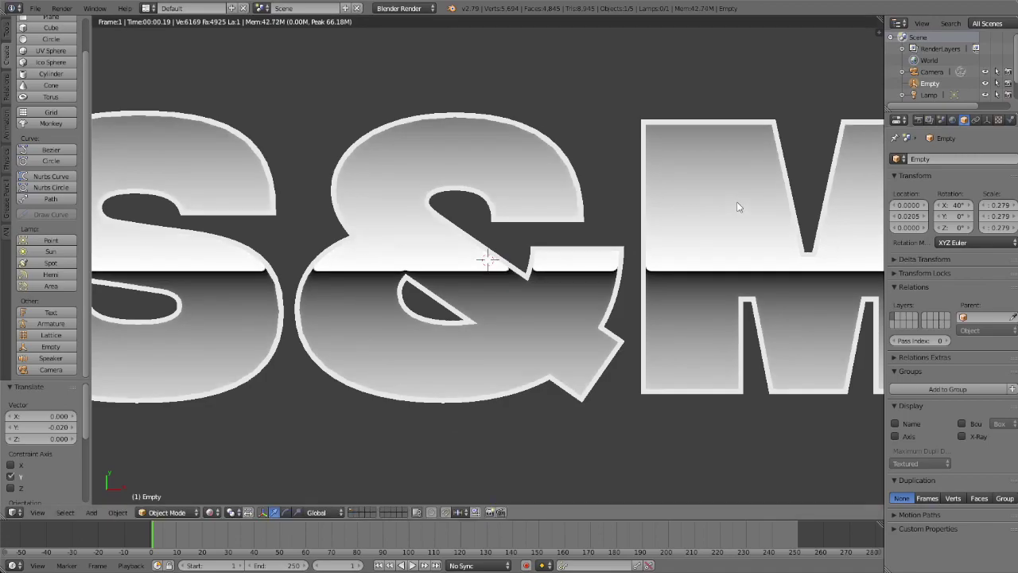
{"action": "key", "text": "g"}
{"action": "key", "text": "y"}
{"action": "left_click", "coordinate": [406, 262]}
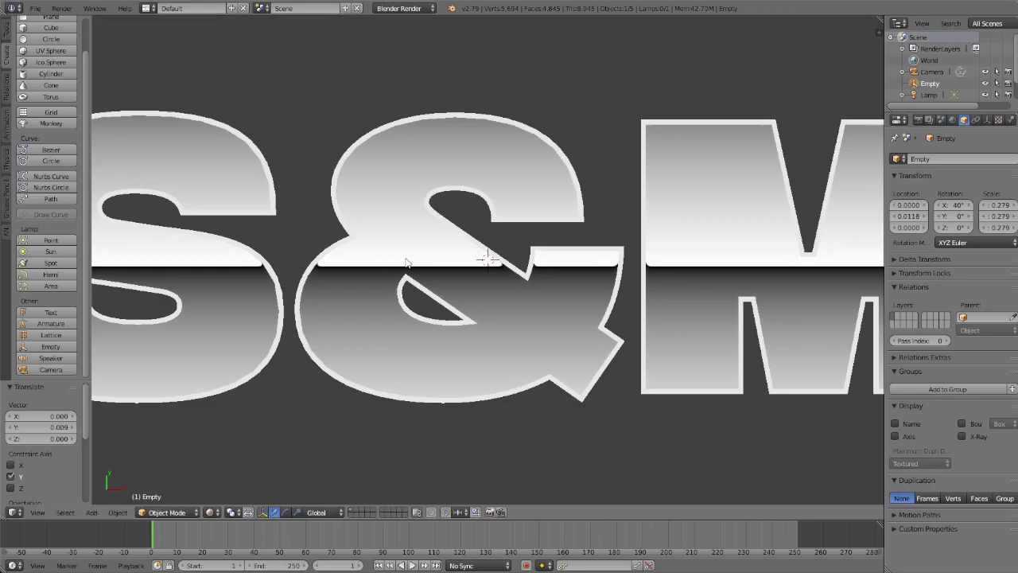
{"action": "scroll", "coordinate": [406, 263], "scroll_direction": "down", "scroll_amount": 2}
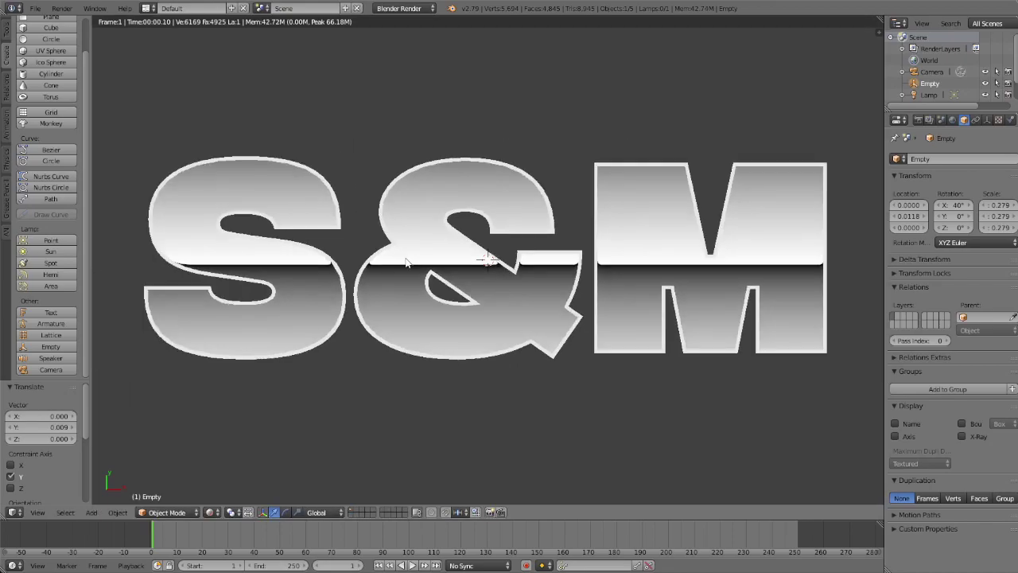
Add a new Clouds texture to the back letters' material.
{"action": "right_click", "coordinate": [393, 248]}
{"action": "left_click", "coordinate": [1009, 119]}
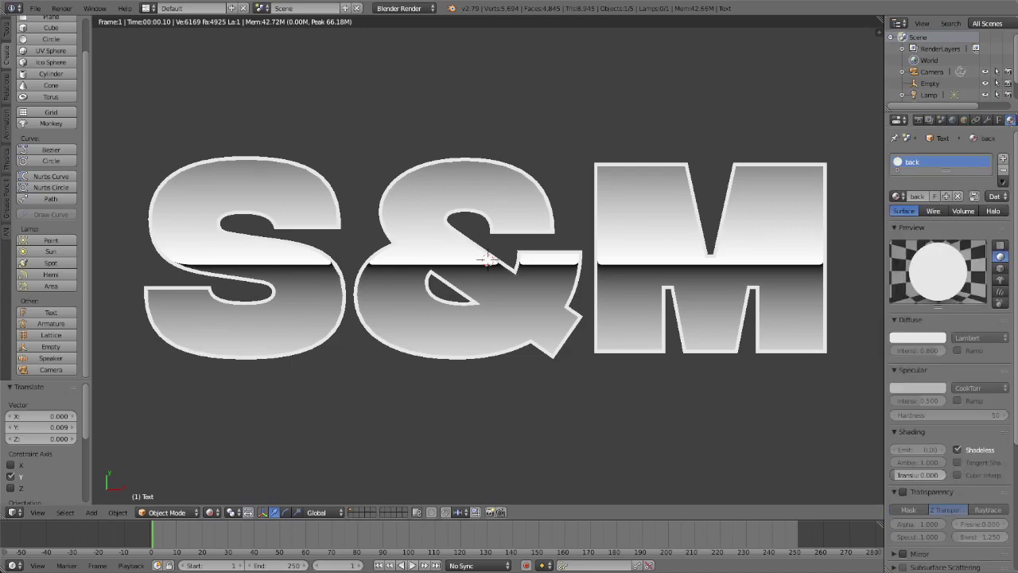
{"action": "left_click", "coordinate": [1011, 119]}
{"action": "left_click", "coordinate": [959, 198]}
{"action": "left_click", "coordinate": [958, 213]}
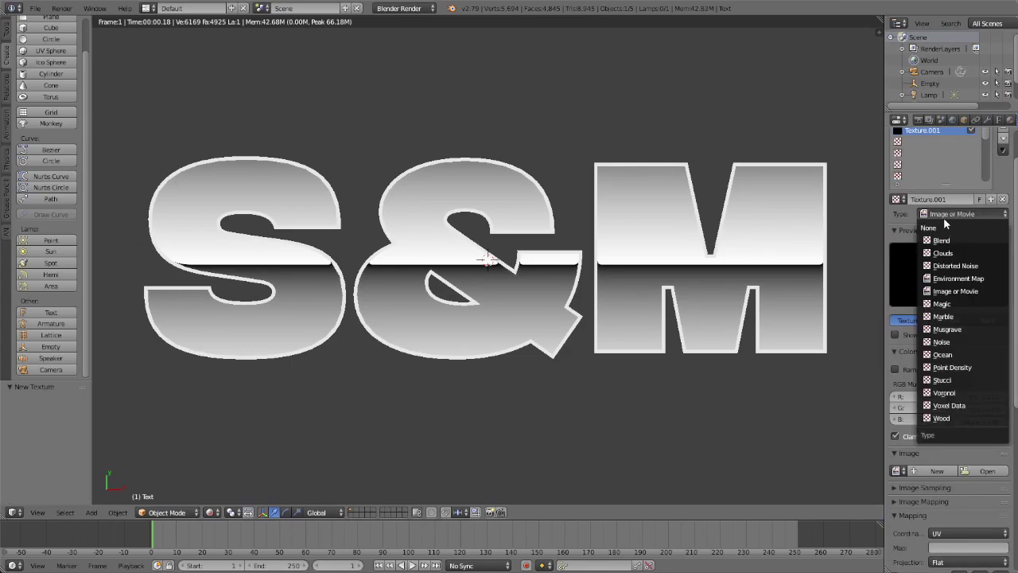
{"action": "left_click", "coordinate": [941, 253]}
Set the clouds texture to Global coordinates and enable its color ramp with an opaque black first stop and contrast 2.000.
{"action": "scroll", "coordinate": [960, 339], "scroll_direction": "down", "scroll_amount": 3}
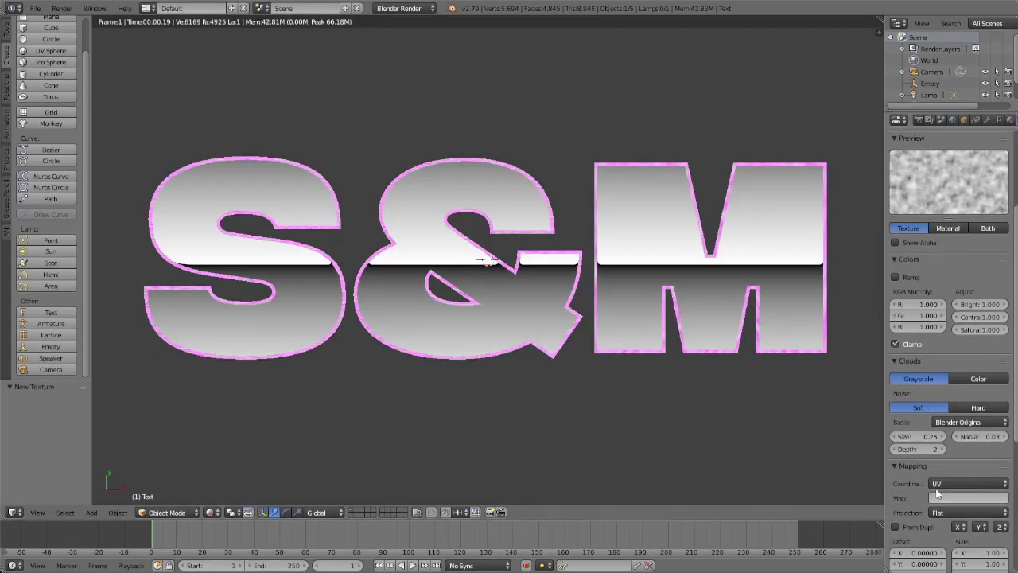
{"action": "left_click", "coordinate": [943, 481]}
{"action": "left_click", "coordinate": [942, 473]}
{"action": "scroll", "coordinate": [915, 239], "scroll_direction": "down", "scroll_amount": 1}
{"action": "left_click", "coordinate": [895, 231]}
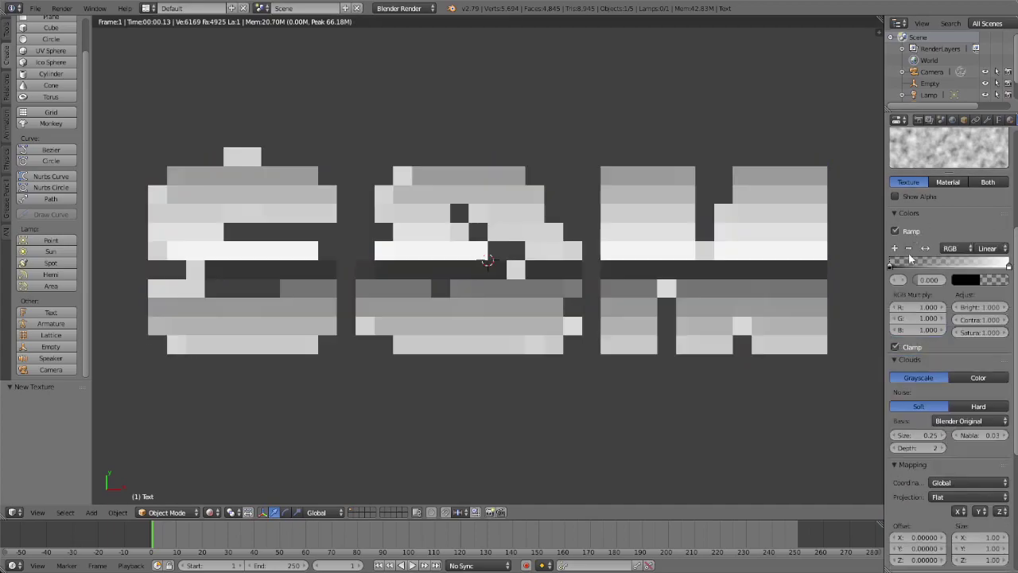
{"action": "scroll", "coordinate": [987, 374], "scroll_direction": "down", "scroll_amount": 3}
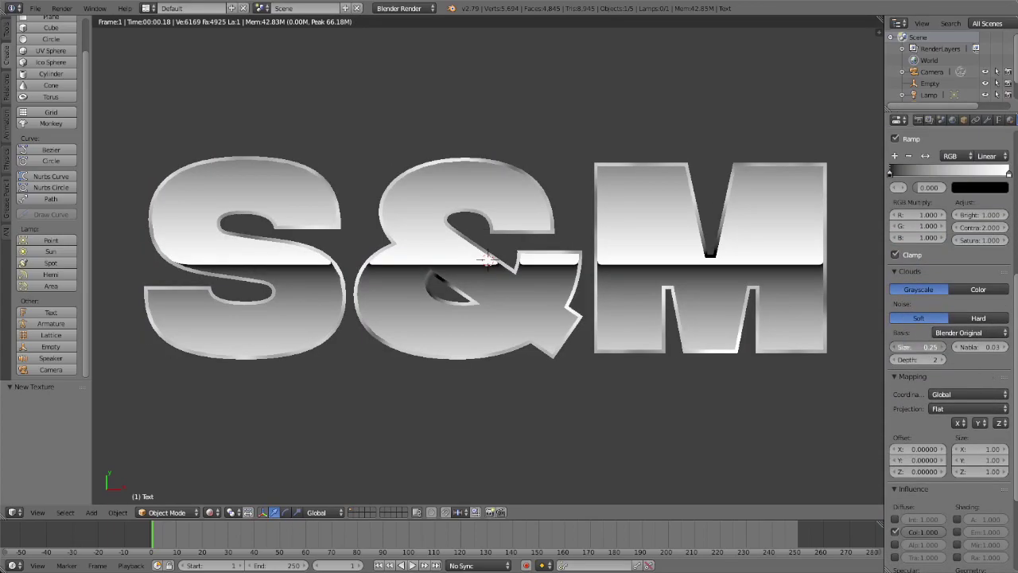
Set the clouds' noise size to 0.22, the mapping size to 0.70 on all axes and the X offset to 0.50.
{"action": "left_click", "coordinate": [925, 347]}
{"action": "type", "text": "0.22"}
{"action": "key", "text": "Return"}
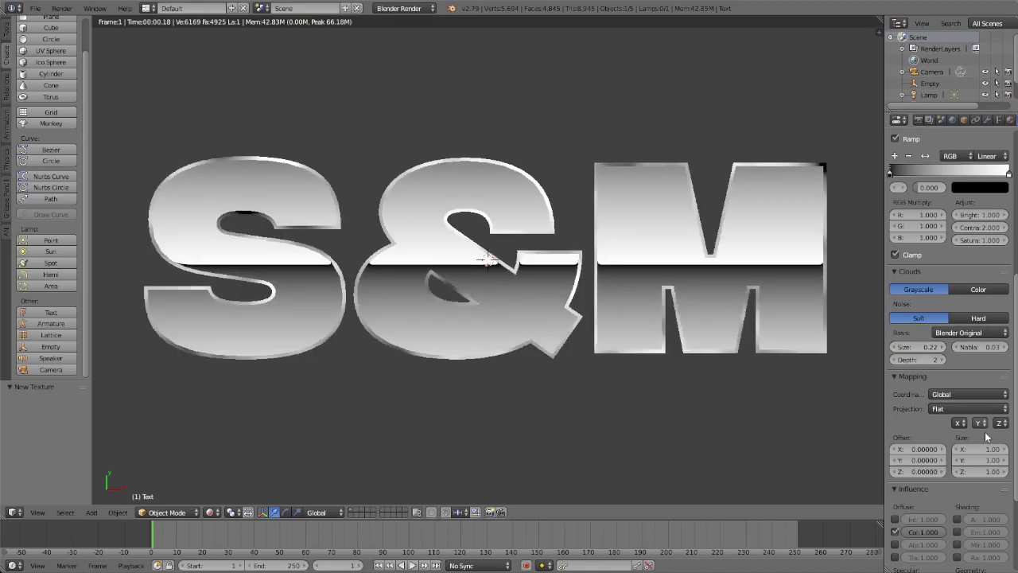
{"action": "left_click_drag", "start_coordinate": [985, 452], "coordinate": [989, 452]}
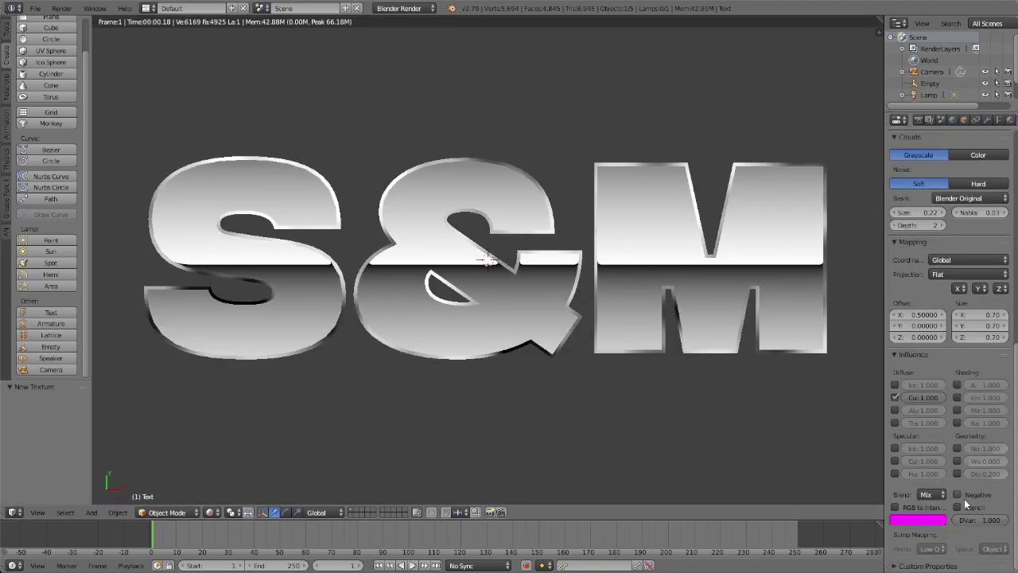
Set the texture blend type to Multiply for both the back and the front letters.
{"action": "left_click", "coordinate": [942, 497]}
{"action": "left_click", "coordinate": [958, 445]}
{"action": "scroll", "coordinate": [957, 446], "scroll_direction": "down", "scroll_amount": 2}
{"action": "left_click", "coordinate": [937, 453]}
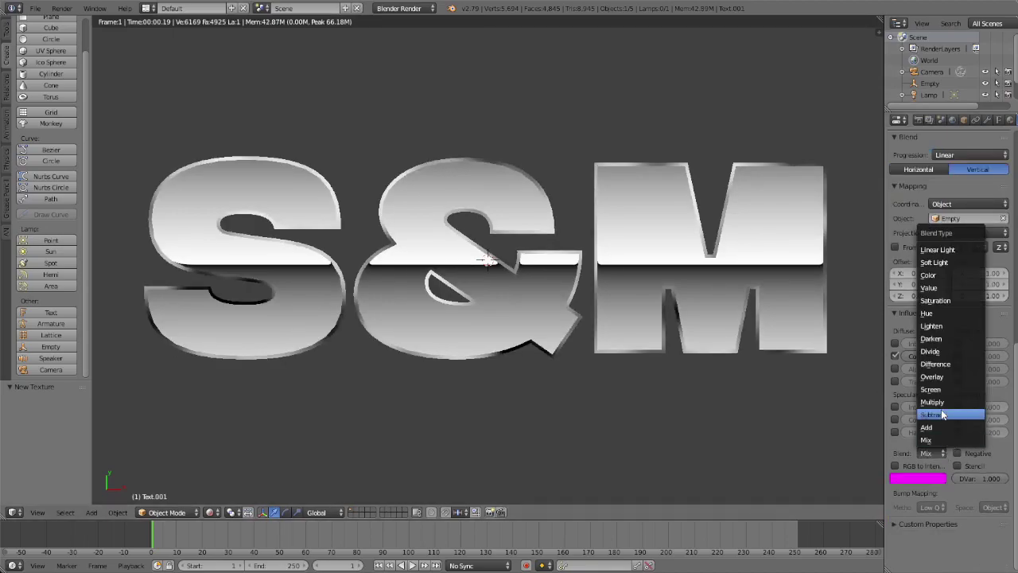
{"action": "left_click", "coordinate": [944, 402]}
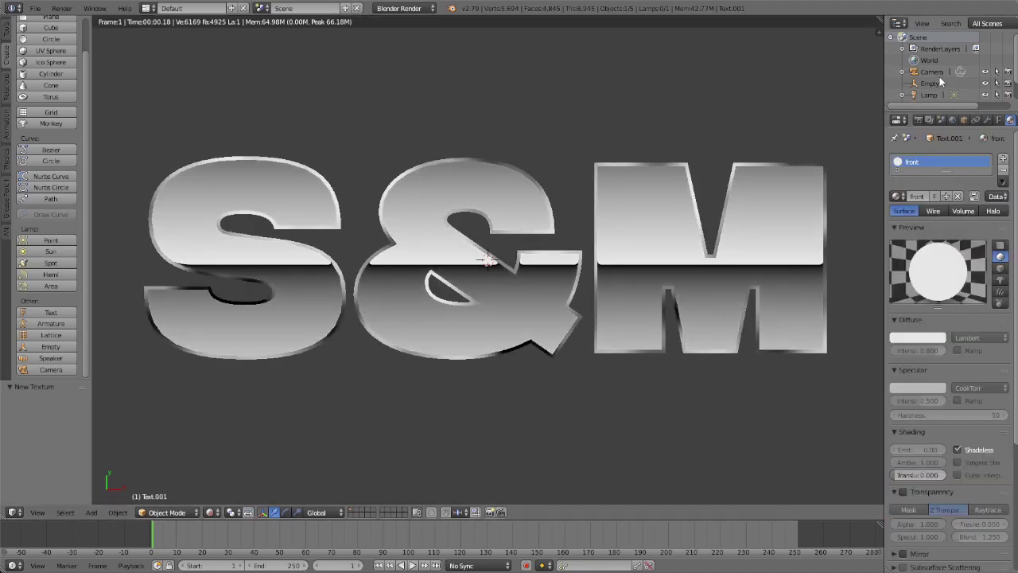
Make the back material's diffuse color bright yellow and copy that color to the front material.
{"action": "left_click", "coordinate": [919, 338]}
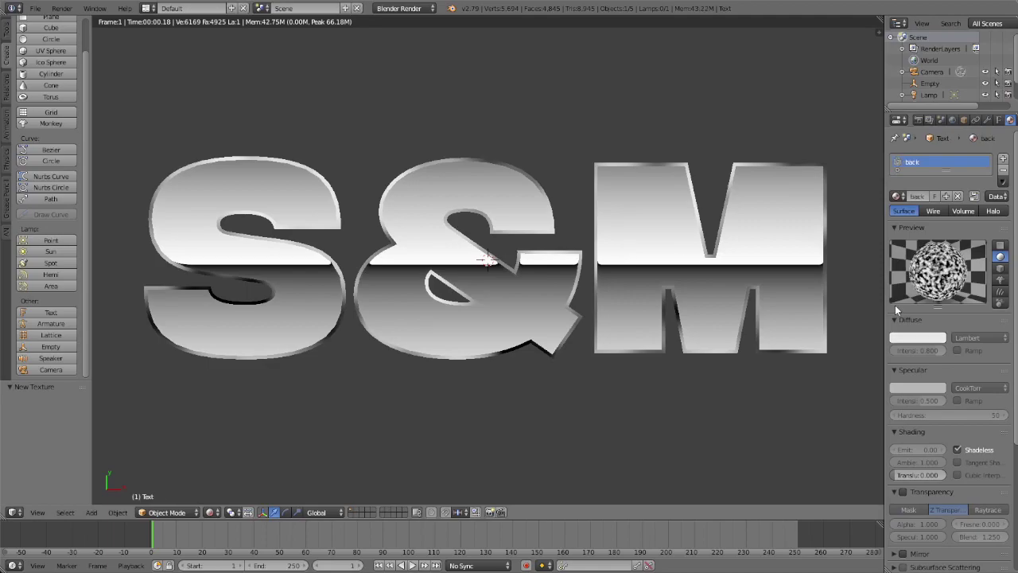
{"action": "left_click", "coordinate": [922, 338]}
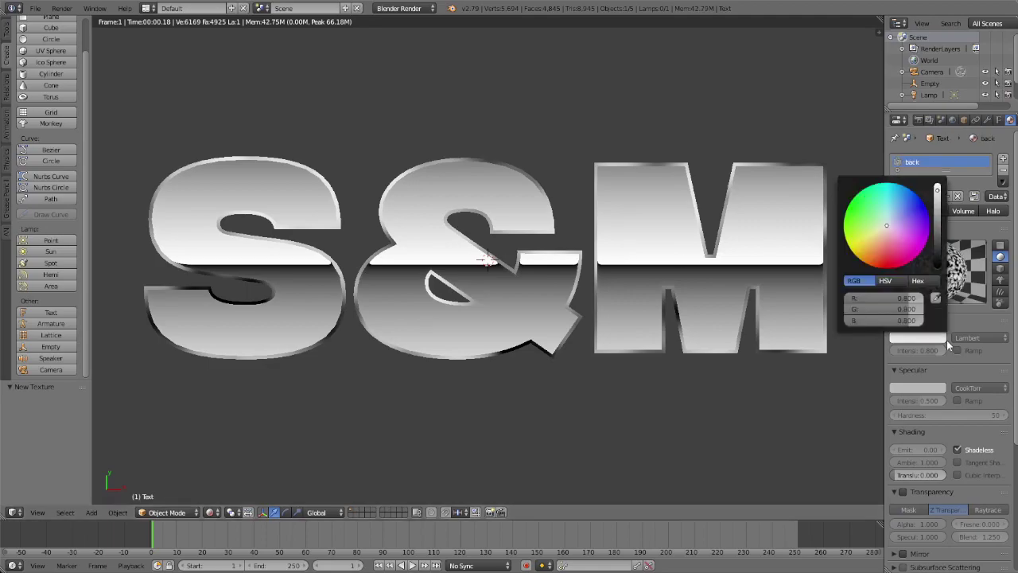
{"action": "left_click_drag", "start_coordinate": [938, 217], "coordinate": [940, 183]}
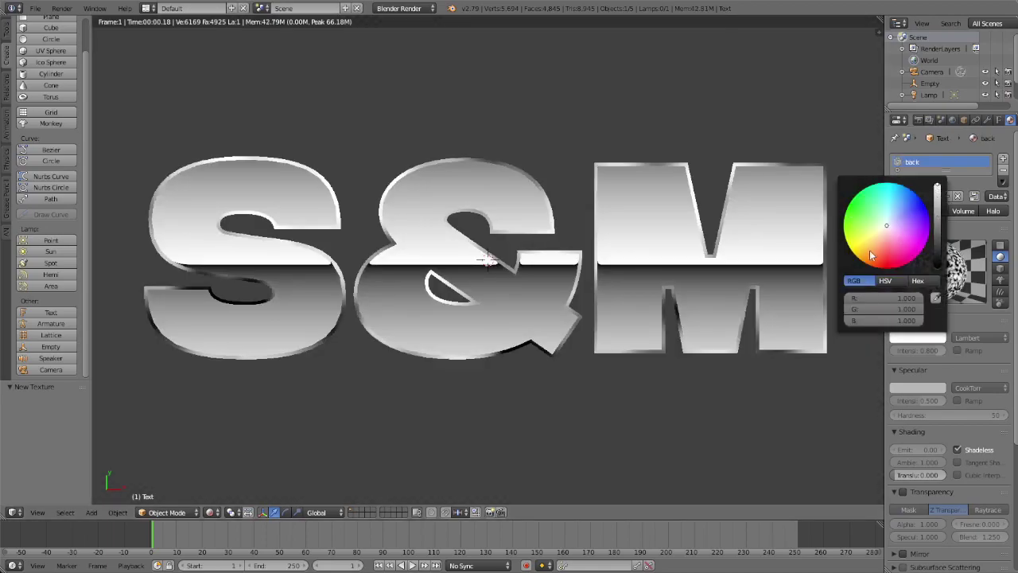
{"action": "left_click", "coordinate": [864, 251]}
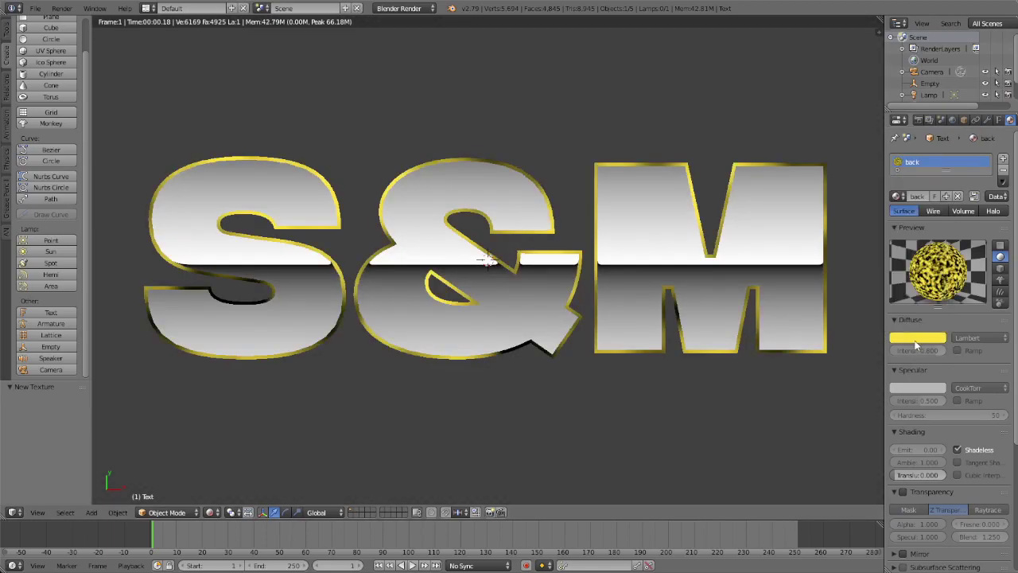
{"action": "right_click", "coordinate": [797, 296]}
{"action": "key", "text": "ctrl+v"}
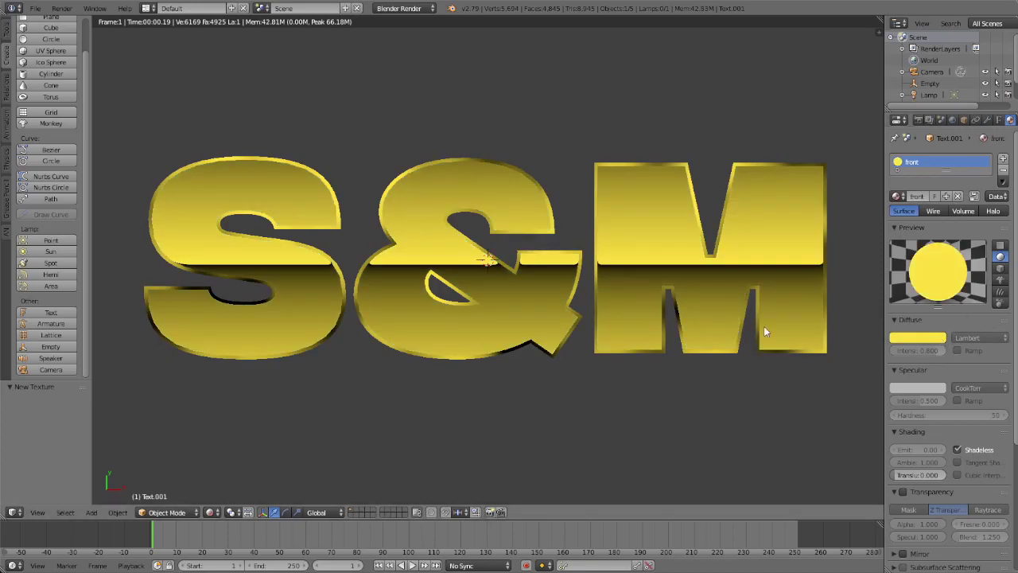
Deselect everything, return the viewport to solid shading and look through the camera.
{"action": "key", "text": "a"}
{"action": "key", "text": "shift+z"}
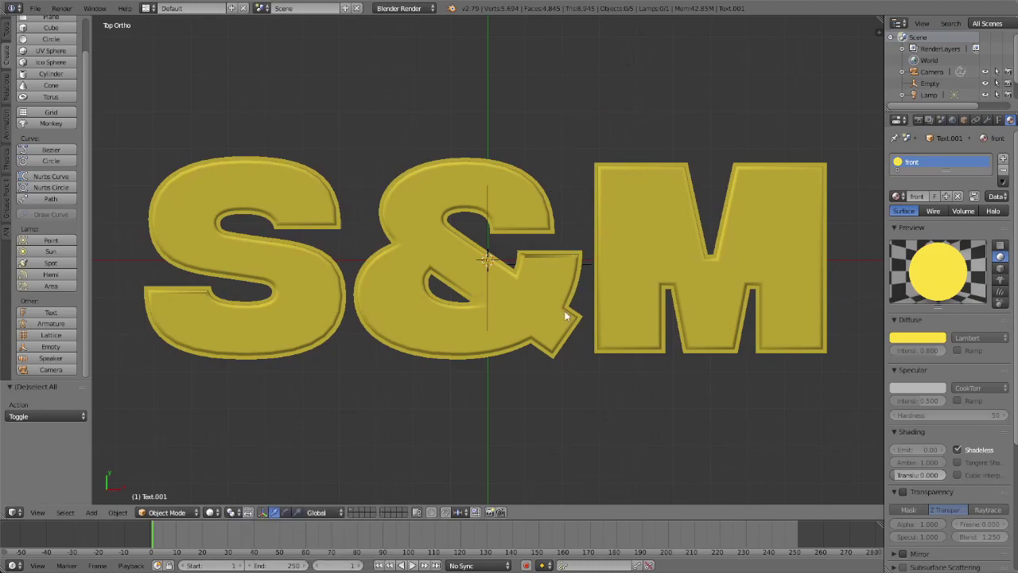
{"action": "key", "text": "KP_0"}
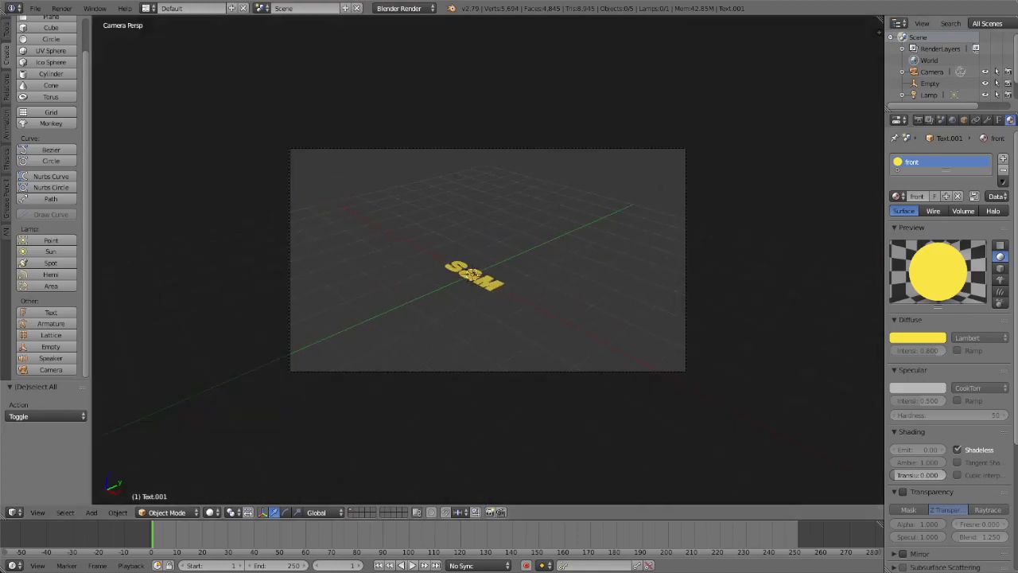
Set the camera's rotation to 0° on the X, Y and Z axes.
{"action": "left_click", "coordinate": [932, 71]}
{"action": "left_click_drag", "start_coordinate": [955, 209], "coordinate": [952, 215]}
{"action": "type", "text": "0"}
{"action": "key", "text": "Return"}
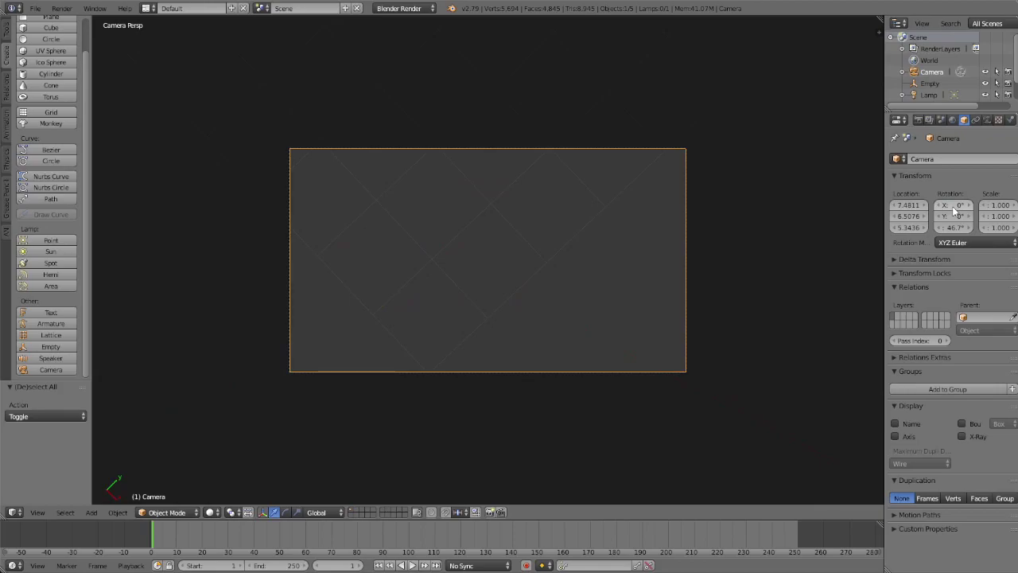
{"action": "left_click", "coordinate": [953, 228]}
{"action": "type", "text": "0"}
{"action": "key", "text": "Return"}
Set the camera's X location to 0.
{"action": "left_click", "coordinate": [906, 205]}
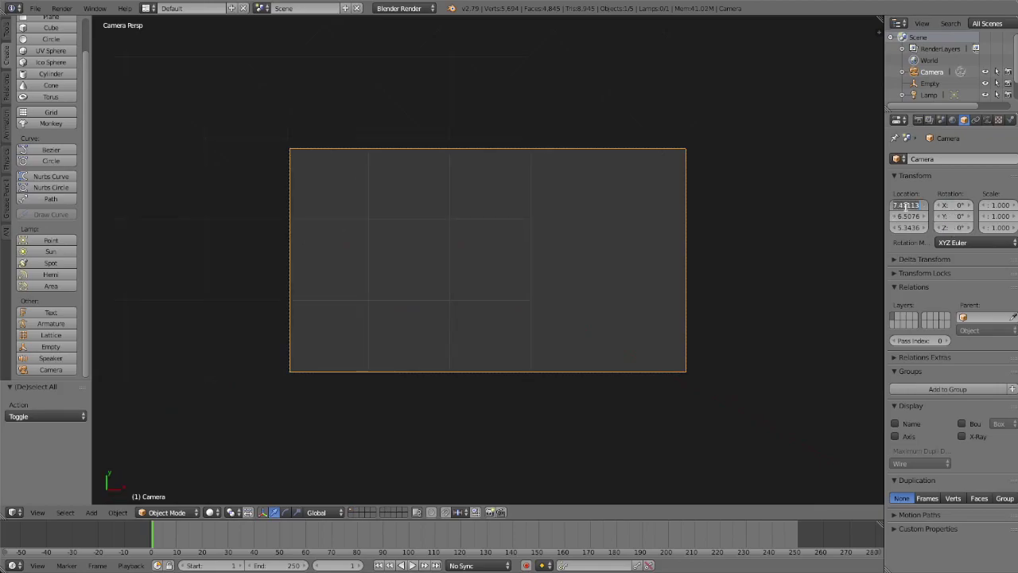
{"action": "type", "text": "0"}
{"action": "key", "text": "Return"}
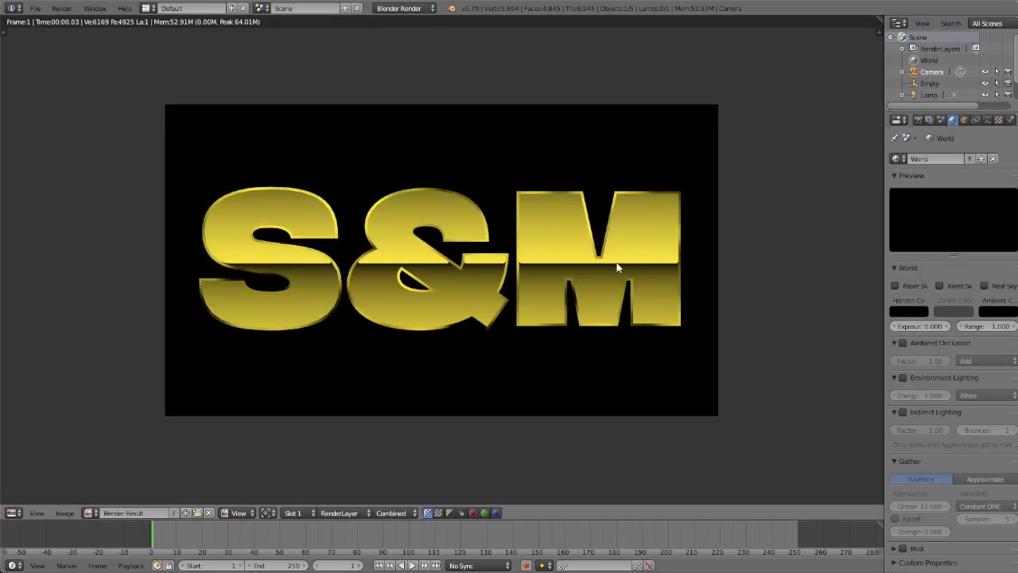